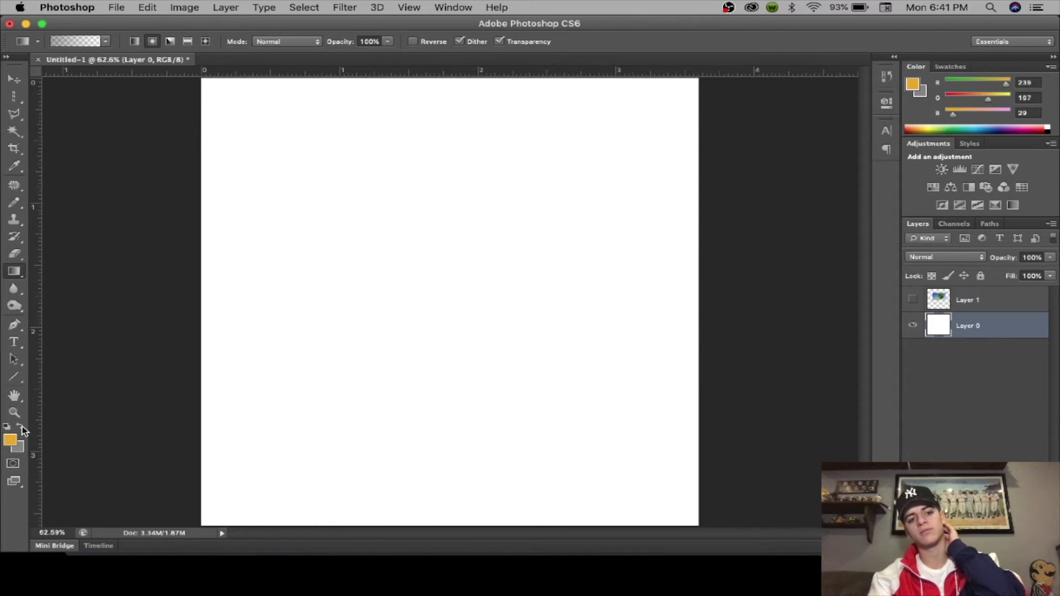
pyautogui.click(22, 426)
pyautogui.click(22, 426)
pyautogui.click(22, 426)
pyautogui.click(22, 426)
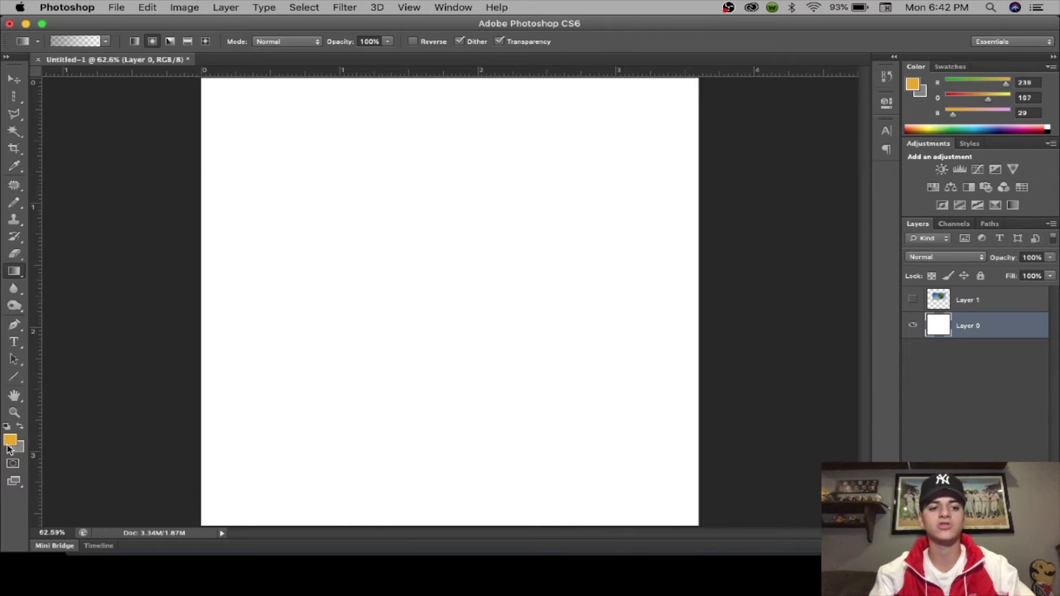
pyautogui.click(10, 443)
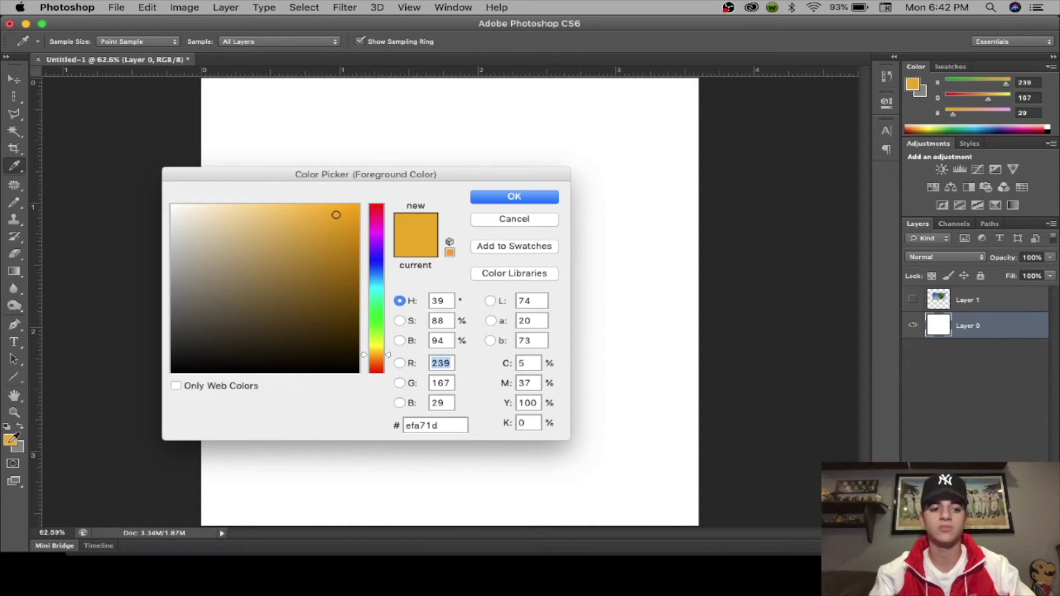
pyautogui.click(513, 219)
pyautogui.click(22, 426)
pyautogui.click(22, 426)
# Set the foreground colour to a dark purple, hex 650b9e, in the Color Picker.
pyautogui.click(10, 443)
pyautogui.click(274, 238)
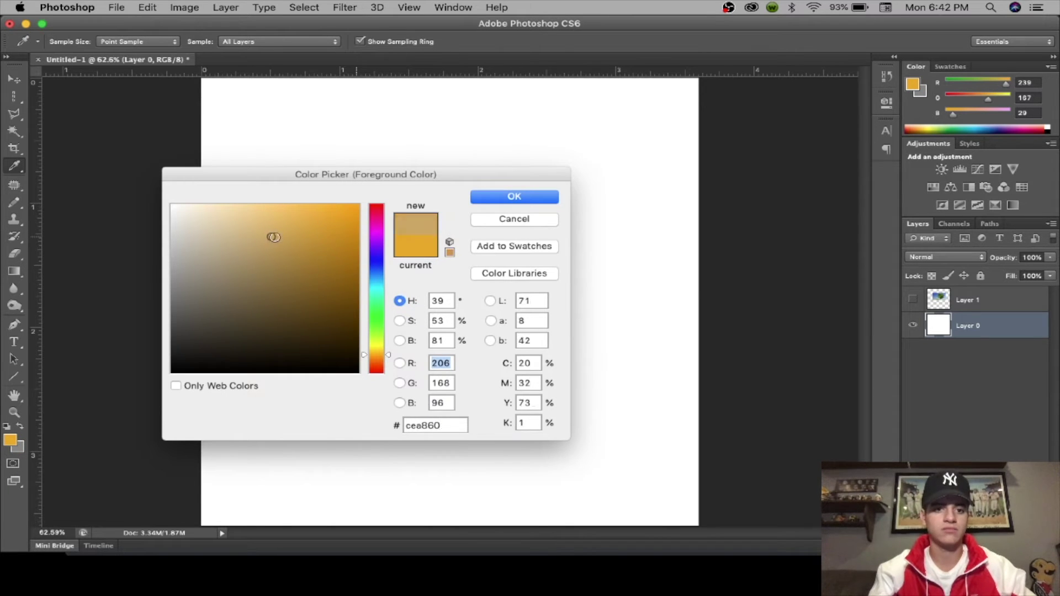
pyautogui.click(345, 268)
pyautogui.moveTo(376, 355); pyautogui.dragTo(379, 247)
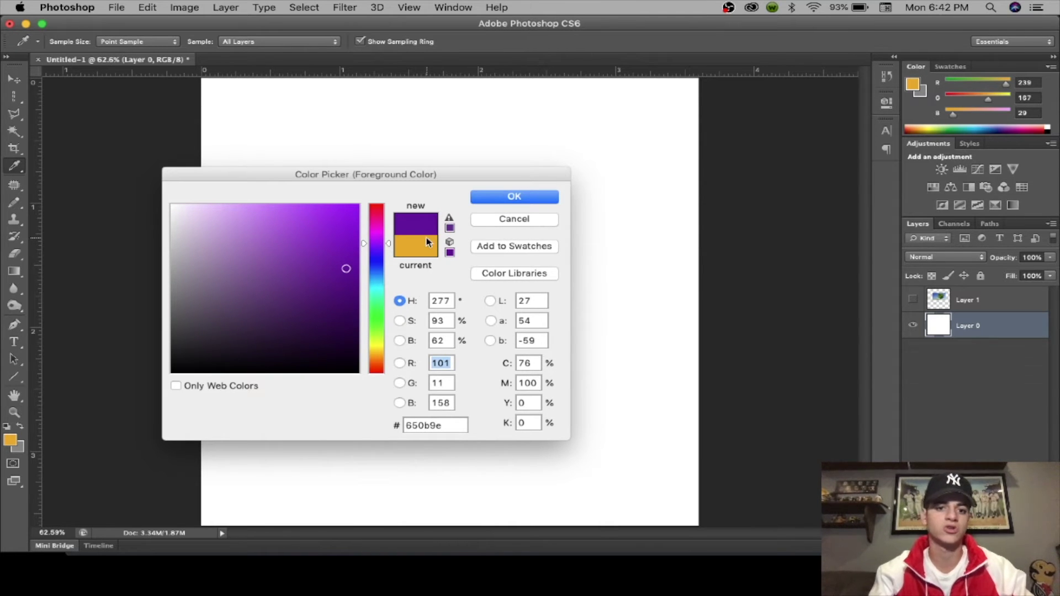
pyautogui.click(505, 198)
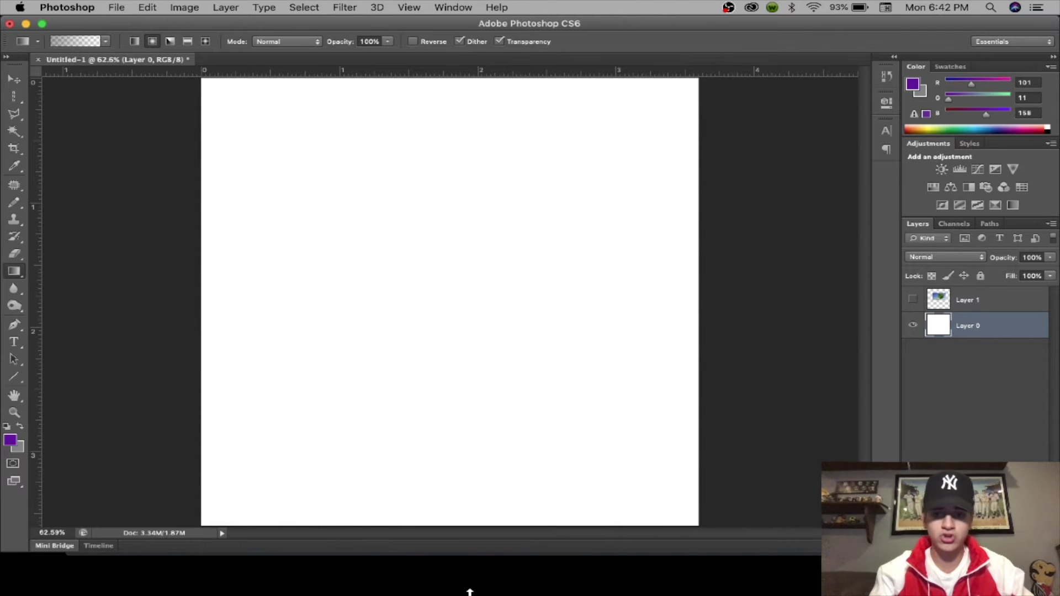
# Show Layer 1 and enlarge its tree picture proportionally with Free Transform, extending it towards the lower-left of the canvas.
pyautogui.click(912, 299)
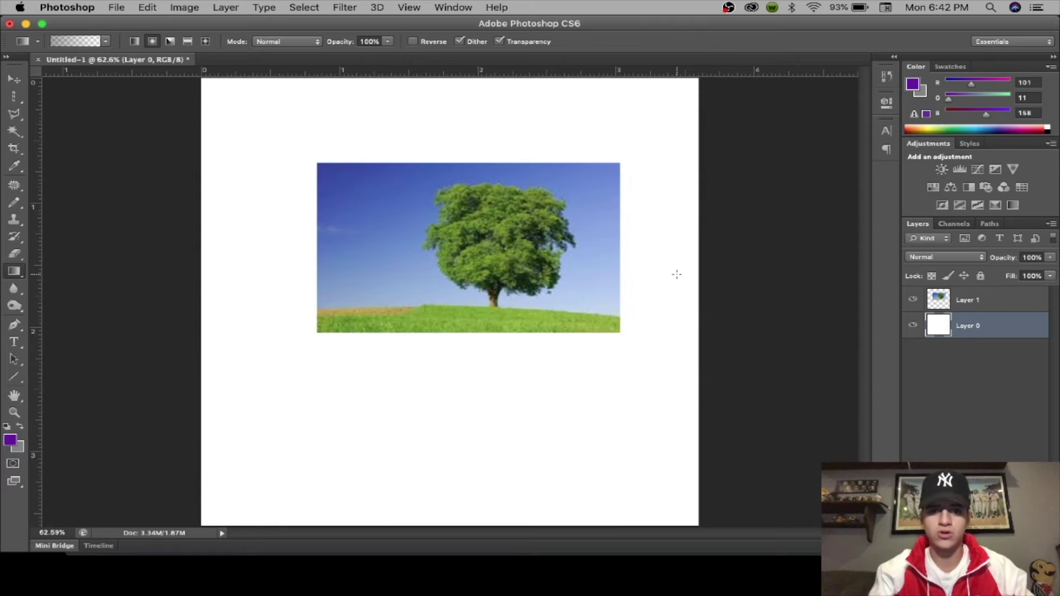
pyautogui.click(1001, 312)
pyautogui.press('super+t')
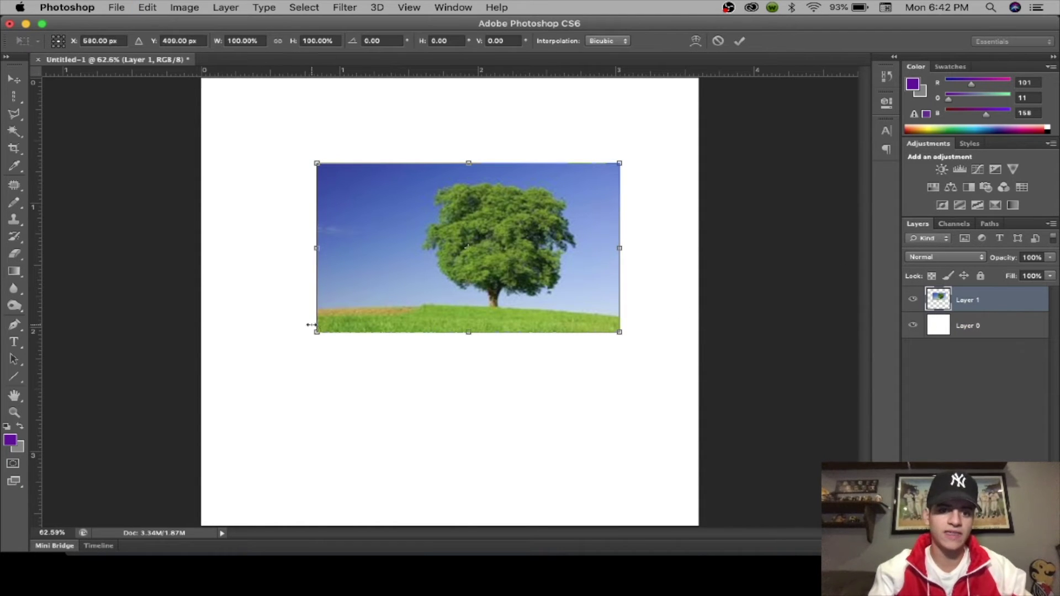
pyautogui.moveTo(313, 334); pyautogui.dragTo(262, 350)
pyautogui.press('Return')
pyautogui.press('g')
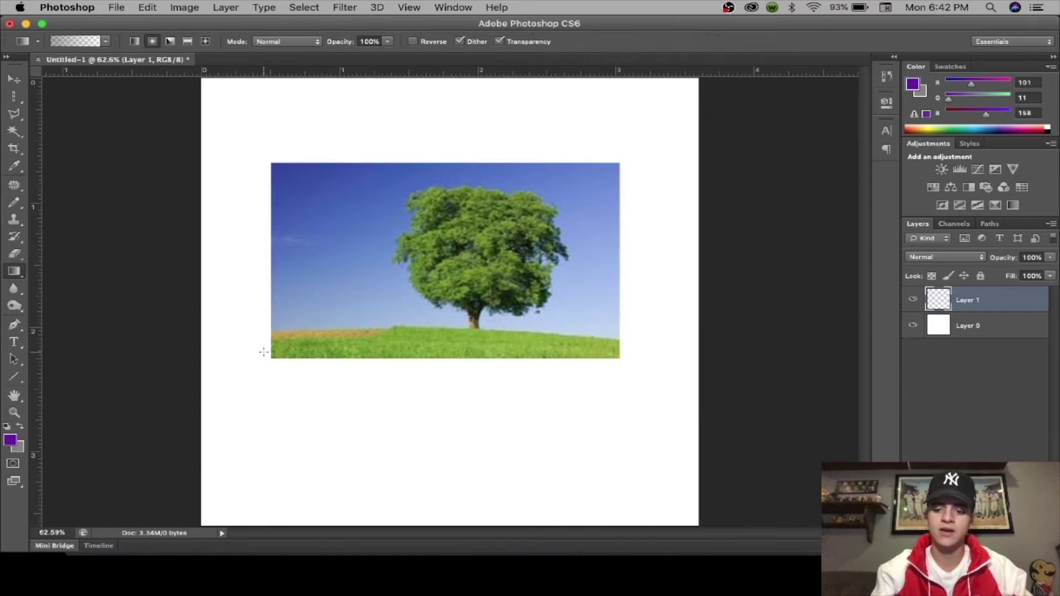
# Sample foreground colours from the picture's foliage, blue sky and tan field with the Eyedropper, finishing on a dark green of the tree.
pyautogui.click(18, 165)
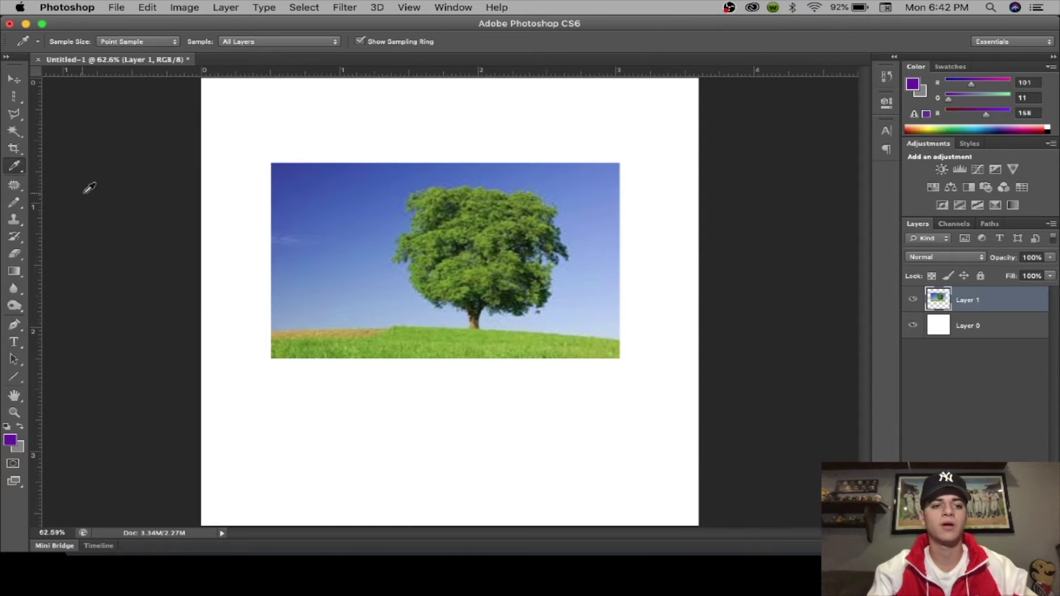
pyautogui.click(486, 219)
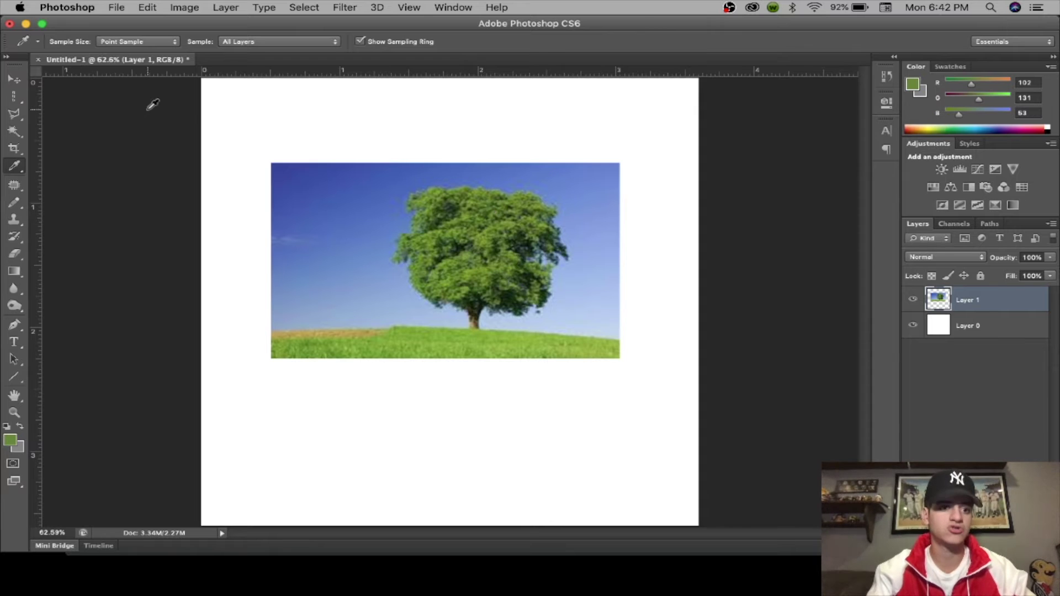
pyautogui.click(301, 172)
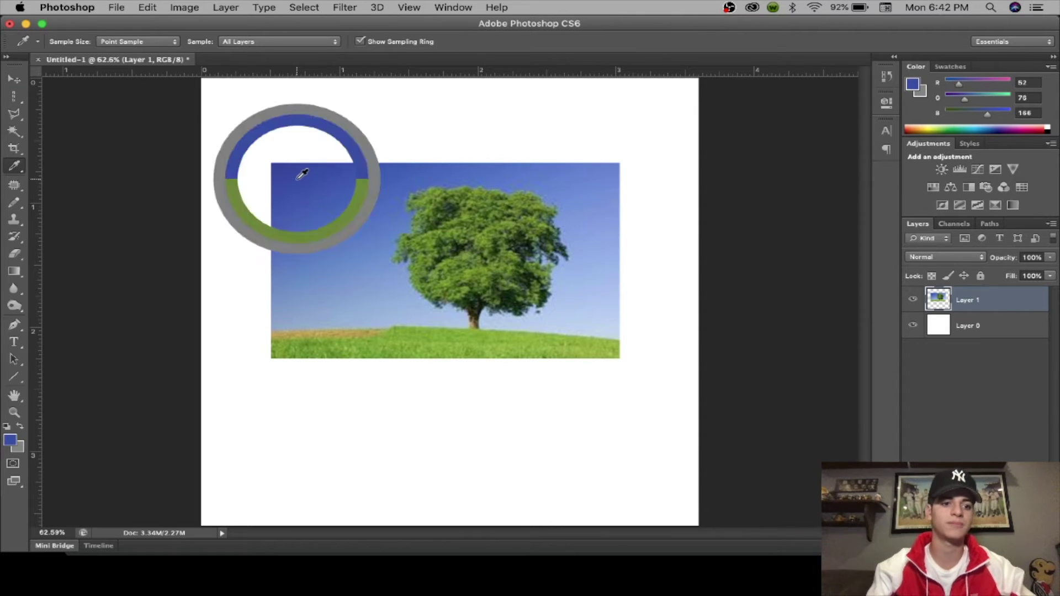
pyautogui.click(343, 335)
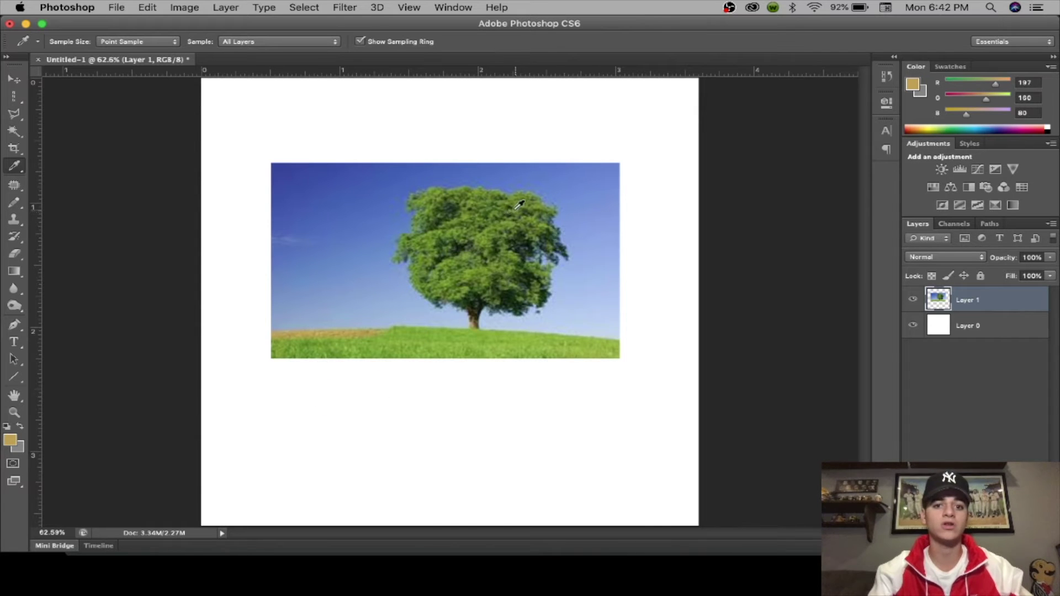
pyautogui.click(507, 209)
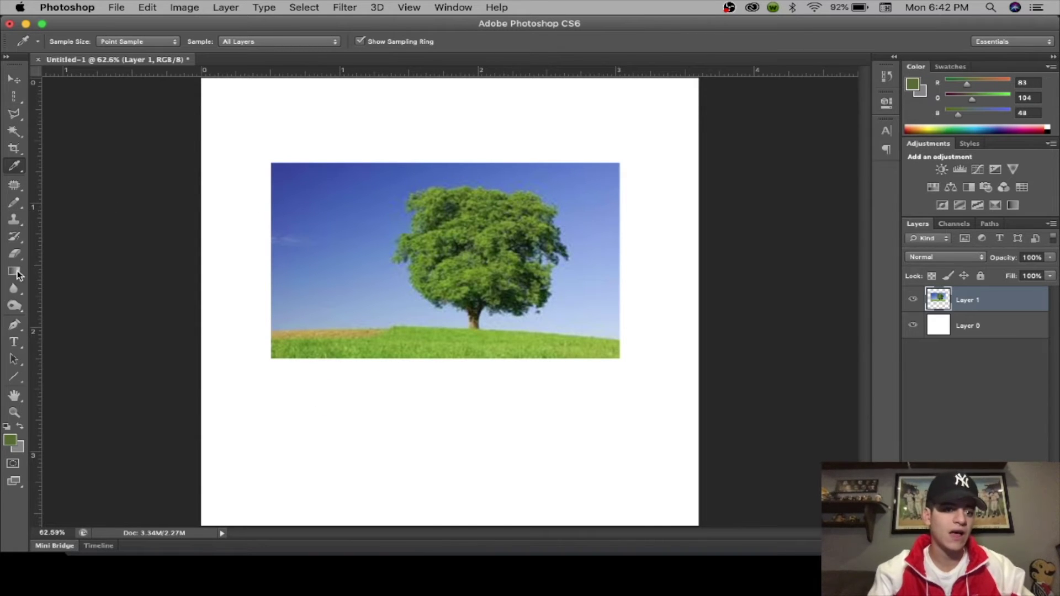
# Try filling the white Layer 0 background with the sampled green using the Paint Bucket, and undo the fill.
pyautogui.click(17, 273)
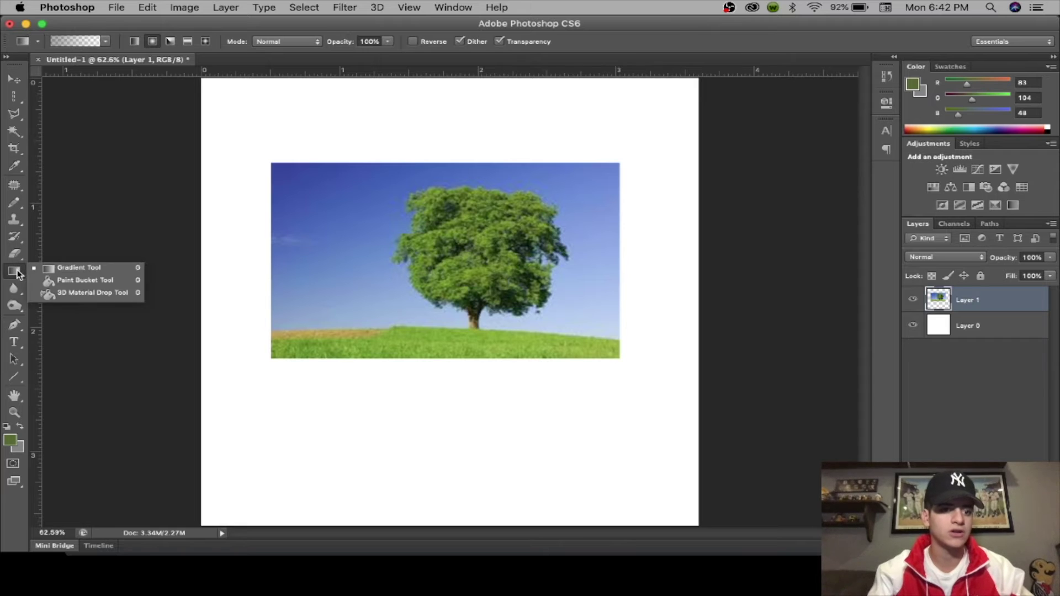
pyautogui.click(73, 280)
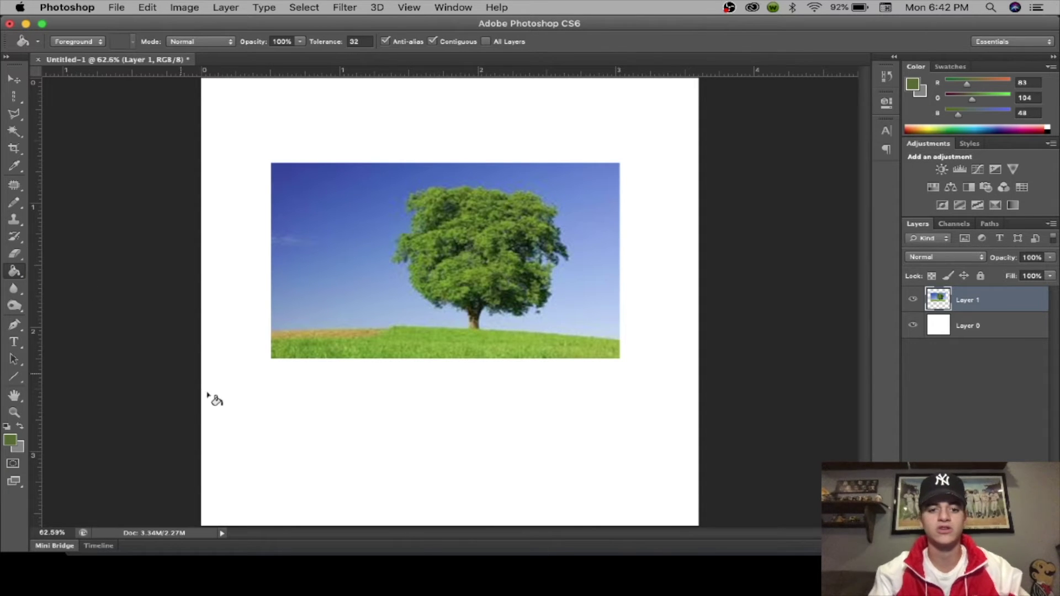
pyautogui.click(980, 335)
pyautogui.click(482, 522)
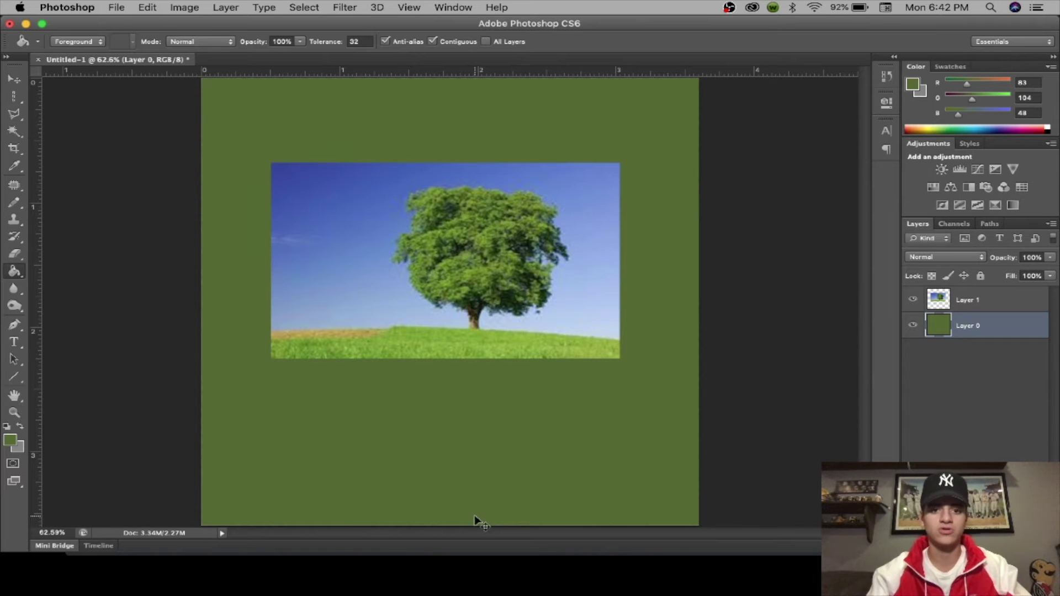
pyautogui.press('super+z')
# Hide Layer 1 and switch to Safari, showing the color-hex.com palette page full screen.
pyautogui.click(914, 300)
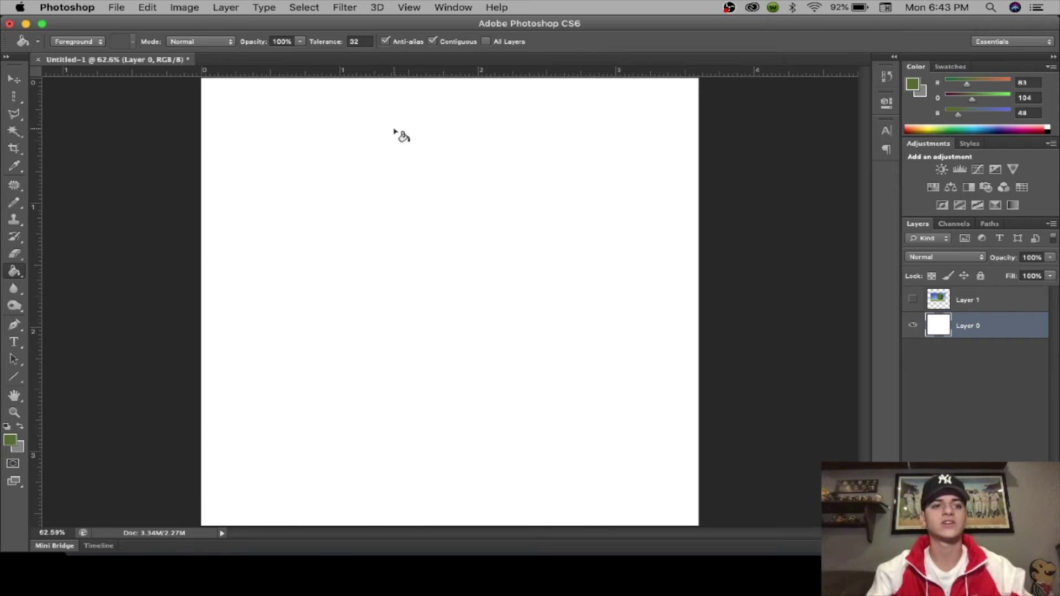
pyautogui.click(26, 23)
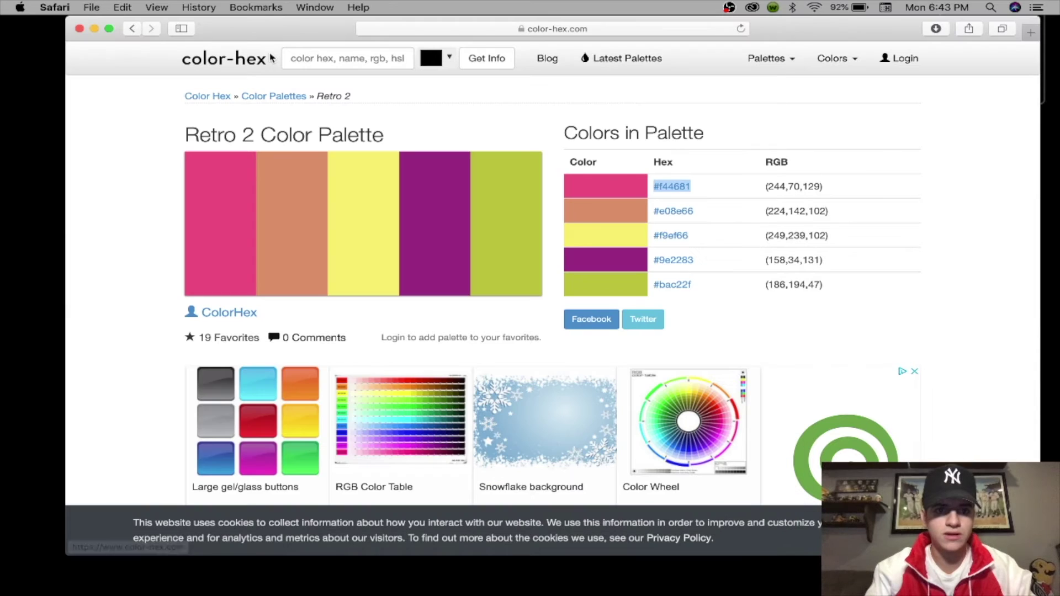
pyautogui.click(133, 38)
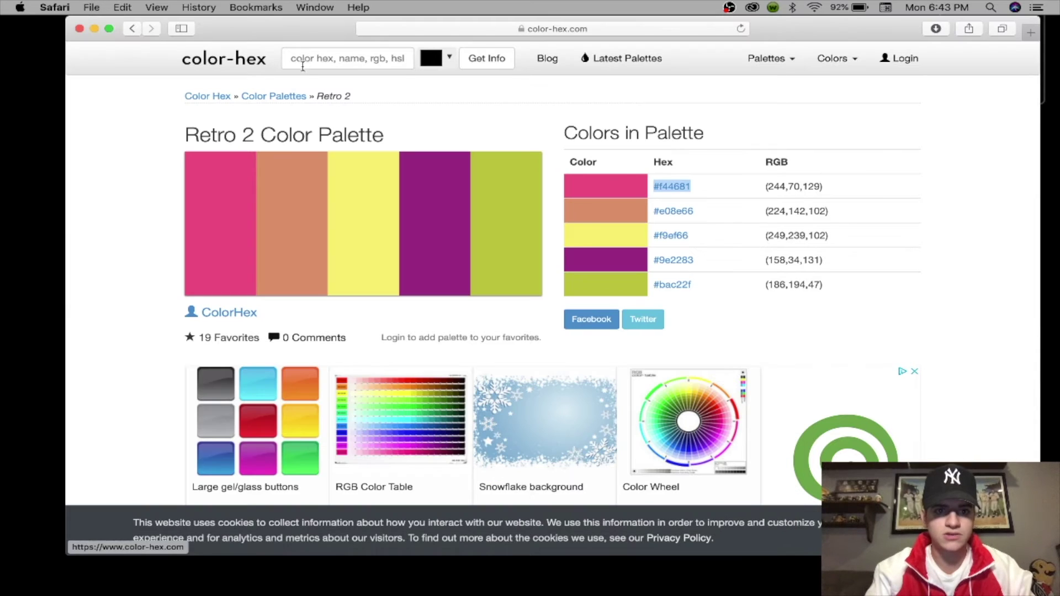
pyautogui.click(110, 28)
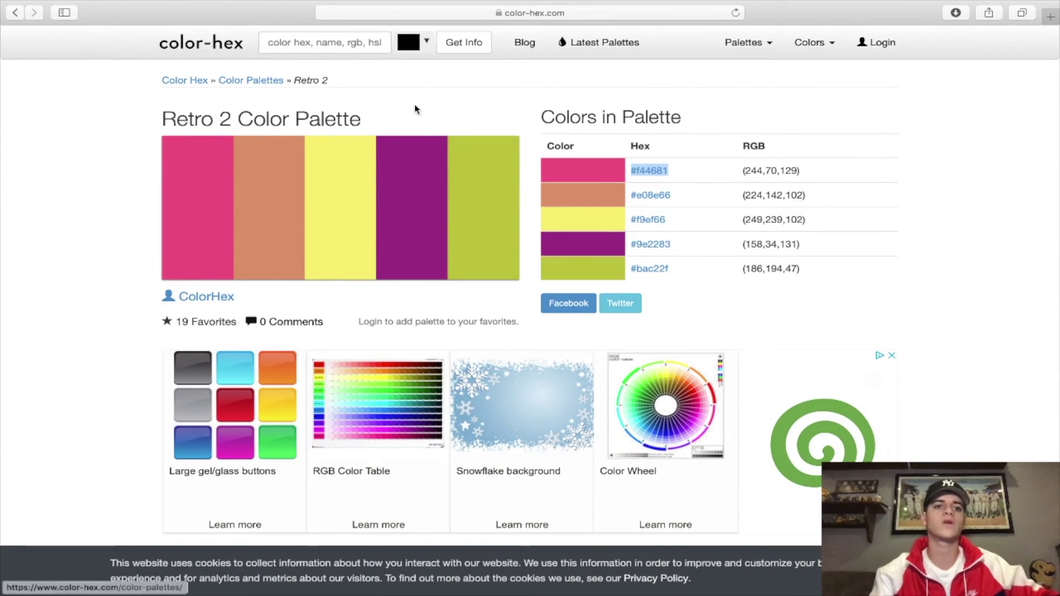
pyautogui.click(480, 16)
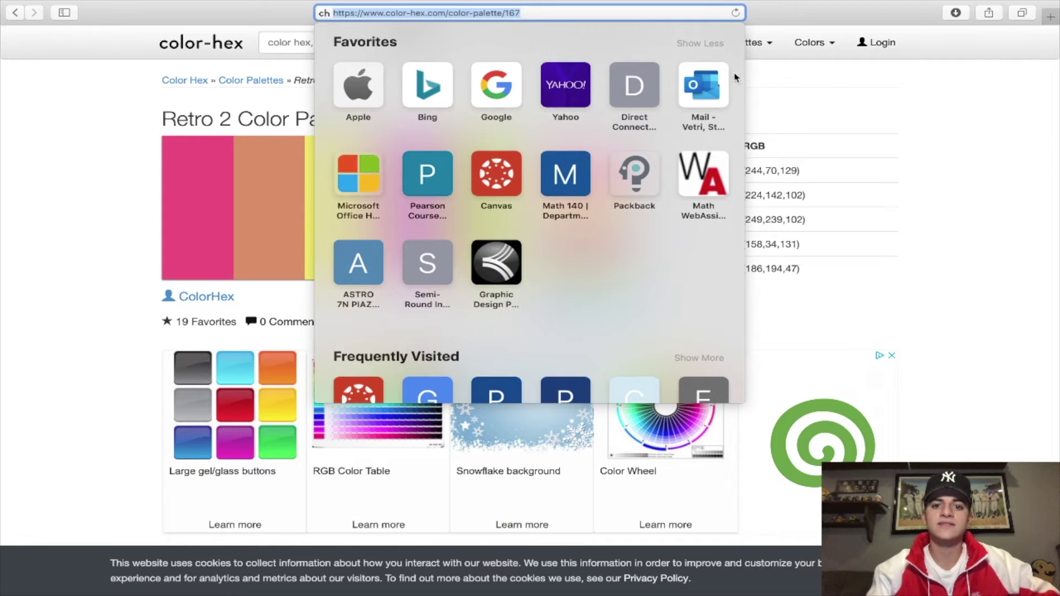
pyautogui.click(810, 97)
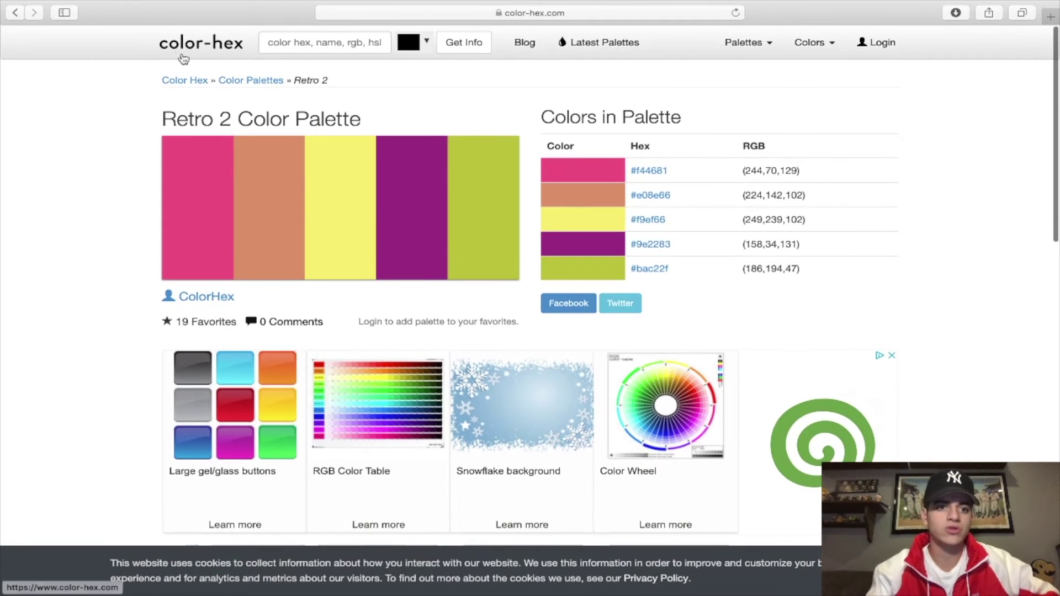
# Return to the color-hex palette list, browse the colour schemes and open the "sample" palette.
pyautogui.click(21, 13)
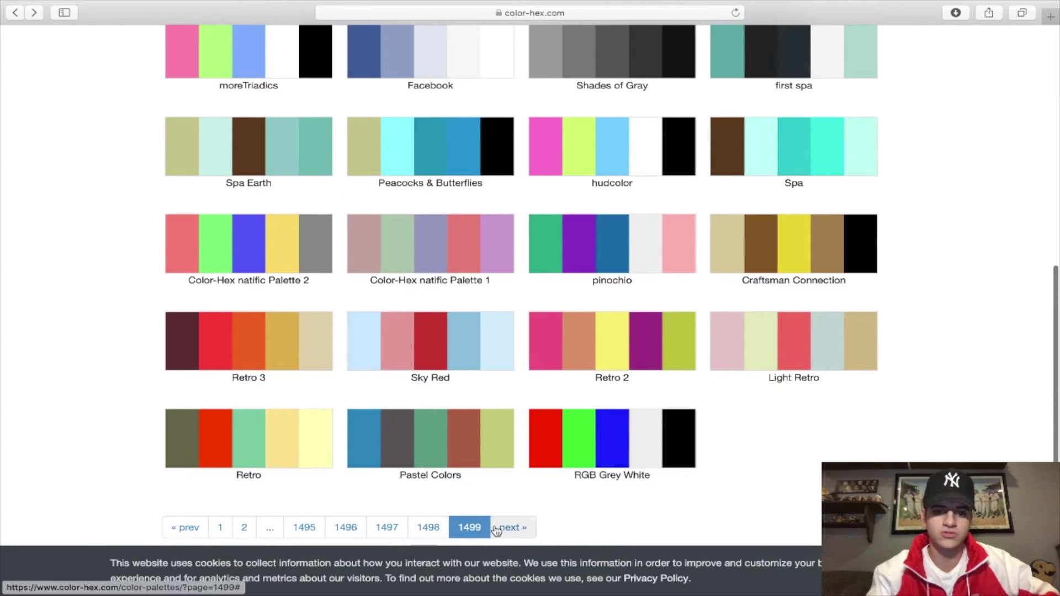
pyautogui.scroll(10, 545, 382)
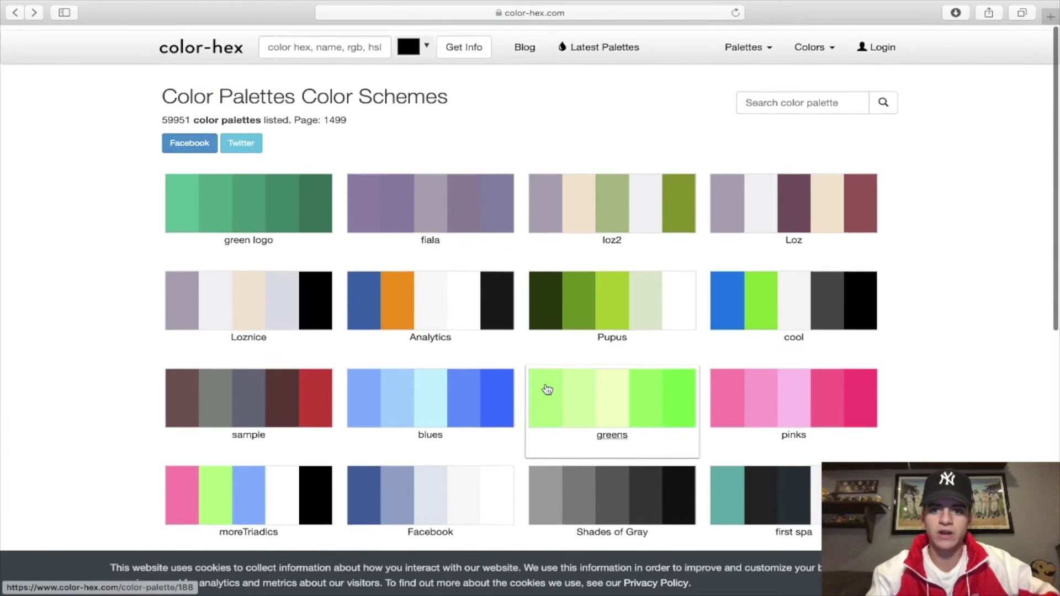
pyautogui.scroll(-9, 278, 309)
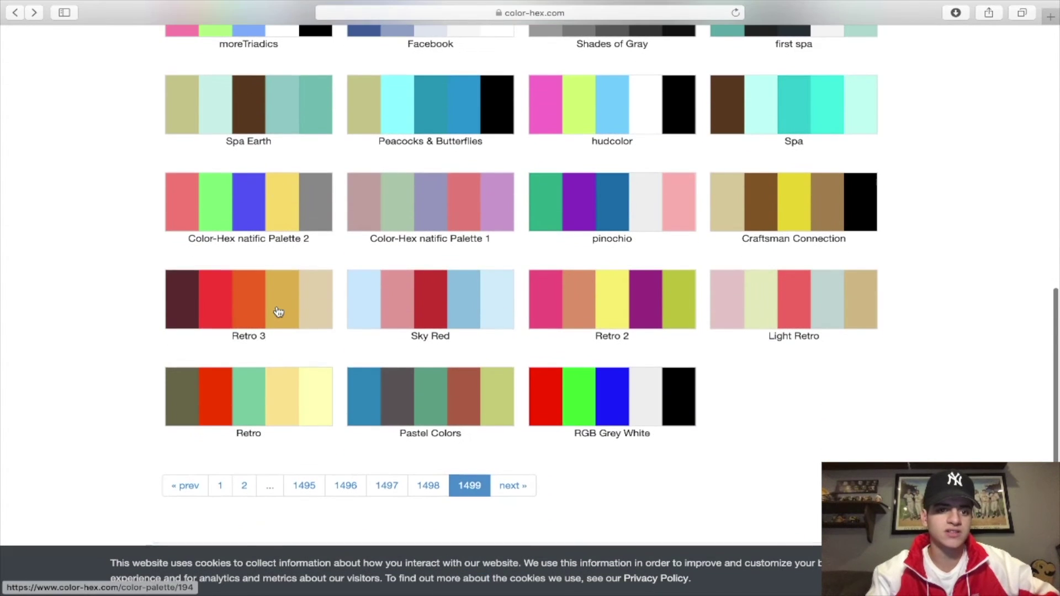
pyautogui.scroll(5, 301, 229)
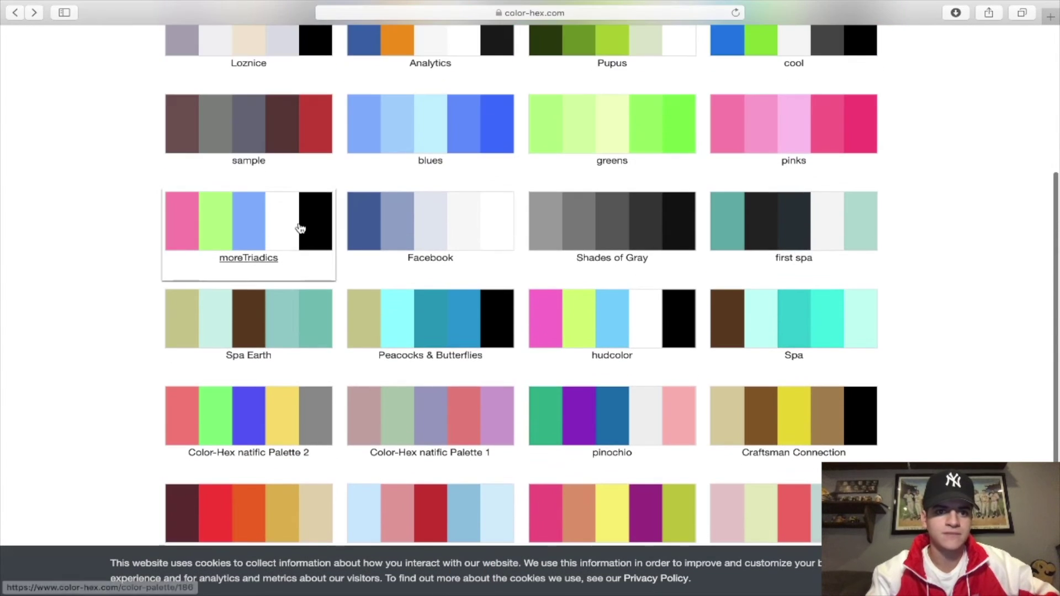
pyautogui.click(257, 113)
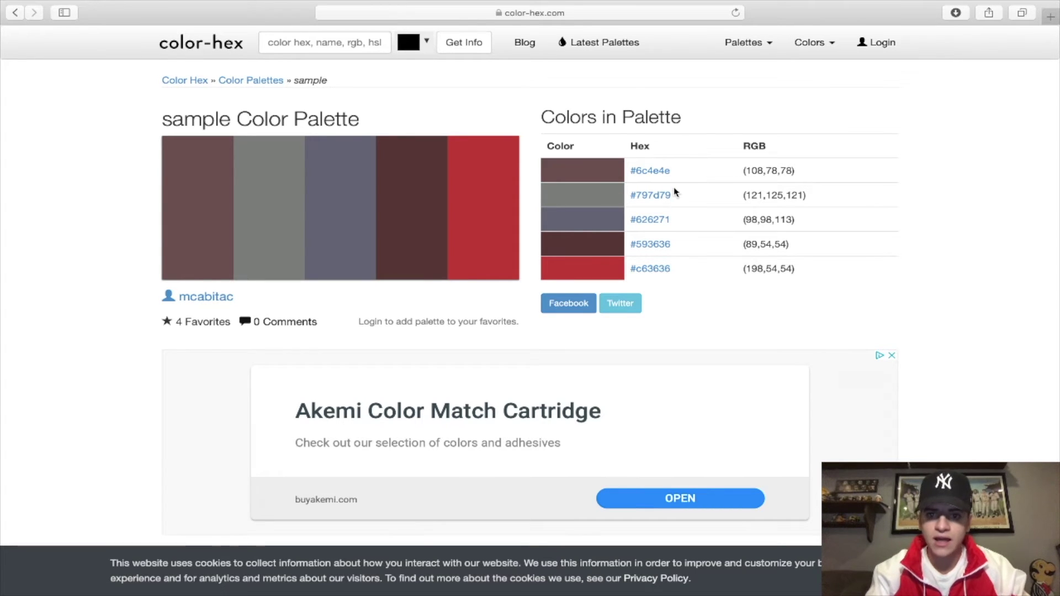
# Copy the grey colour's hex code #797d79 from the palette and switch back to Photoshop.
pyautogui.moveTo(673, 196); pyautogui.dragTo(629, 196)
pyautogui.press('super+c')
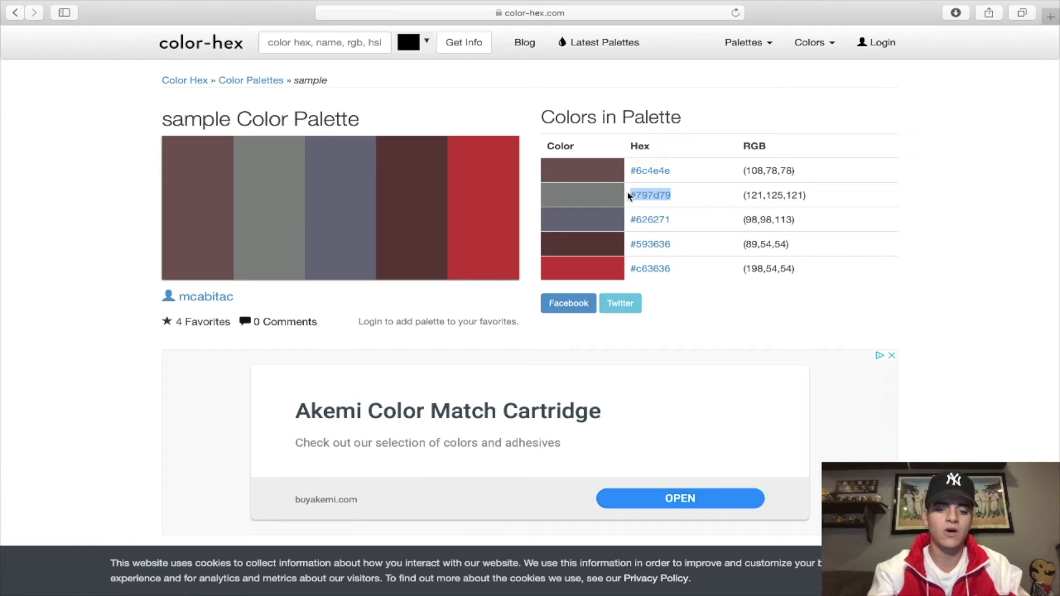
pyautogui.click(43, 28)
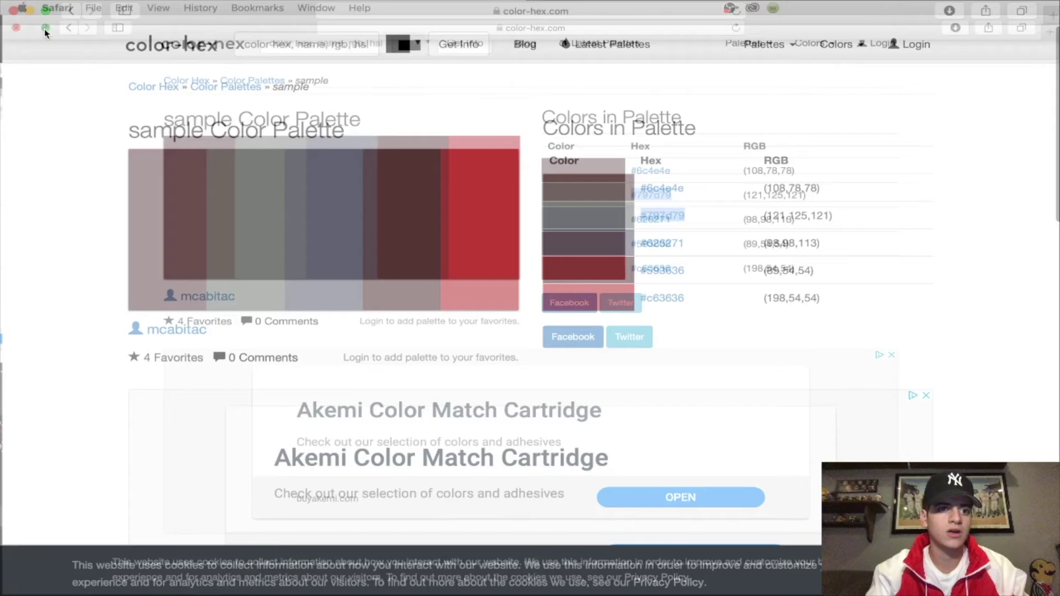
pyautogui.click(53, 354)
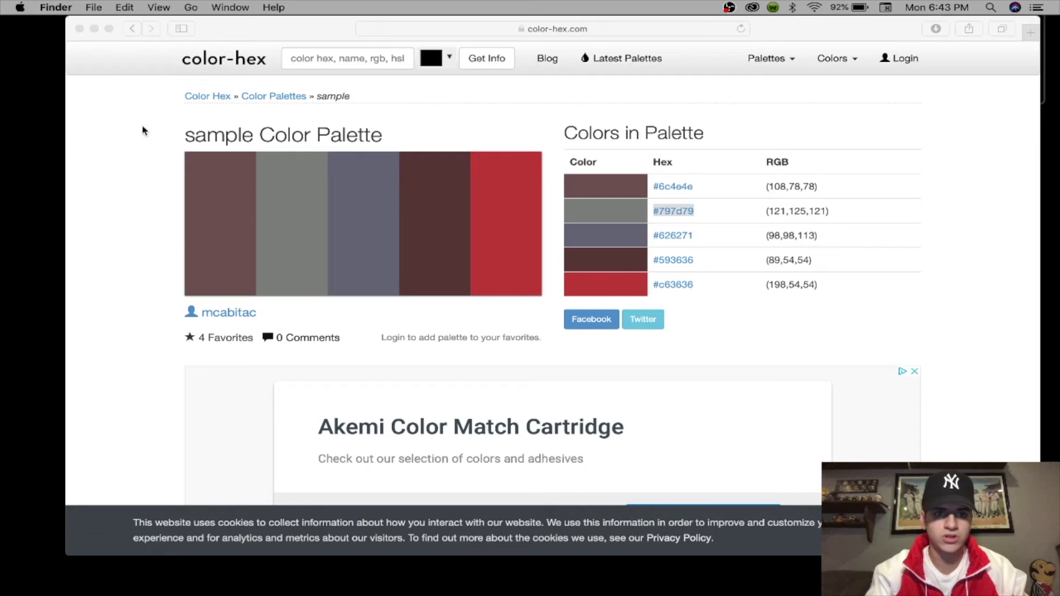
pyautogui.moveTo(268, 41); pyautogui.dragTo(213, 384)
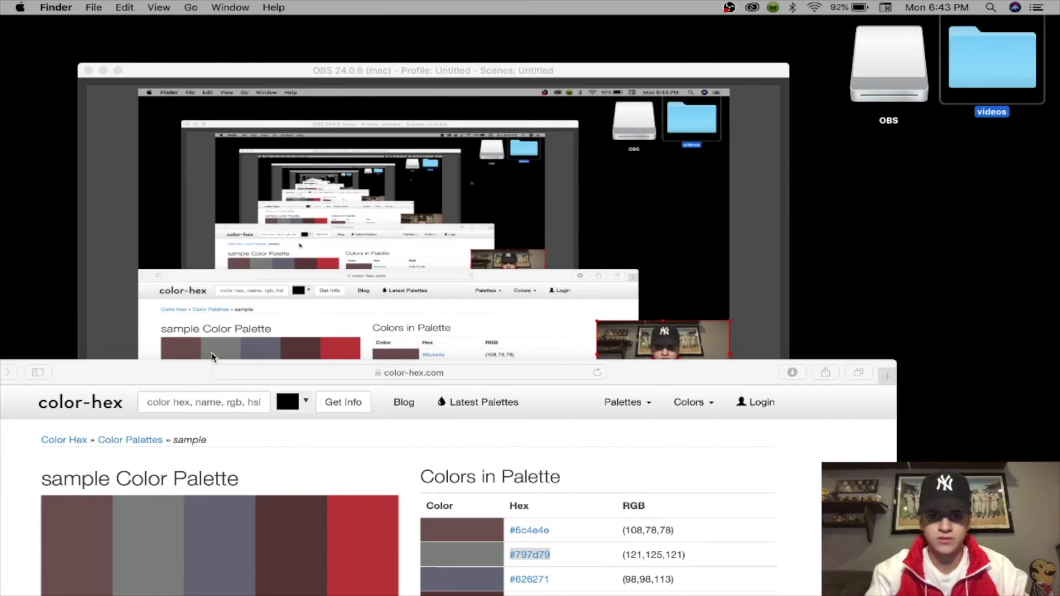
pyautogui.click(213, 381)
pyautogui.moveTo(174, 380); pyautogui.dragTo(687, 249)
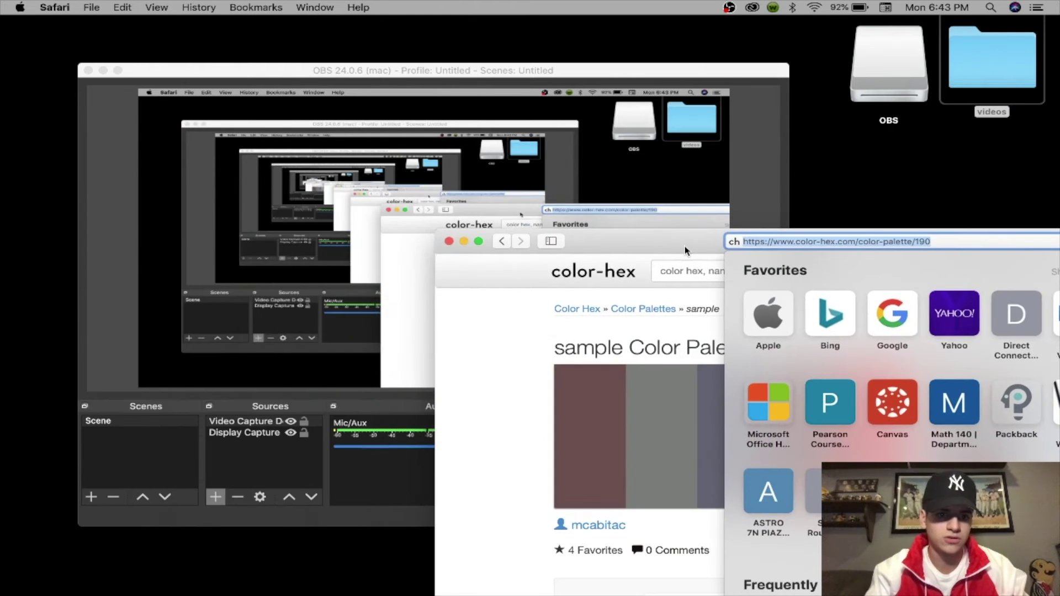
pyautogui.moveTo(284, 590)
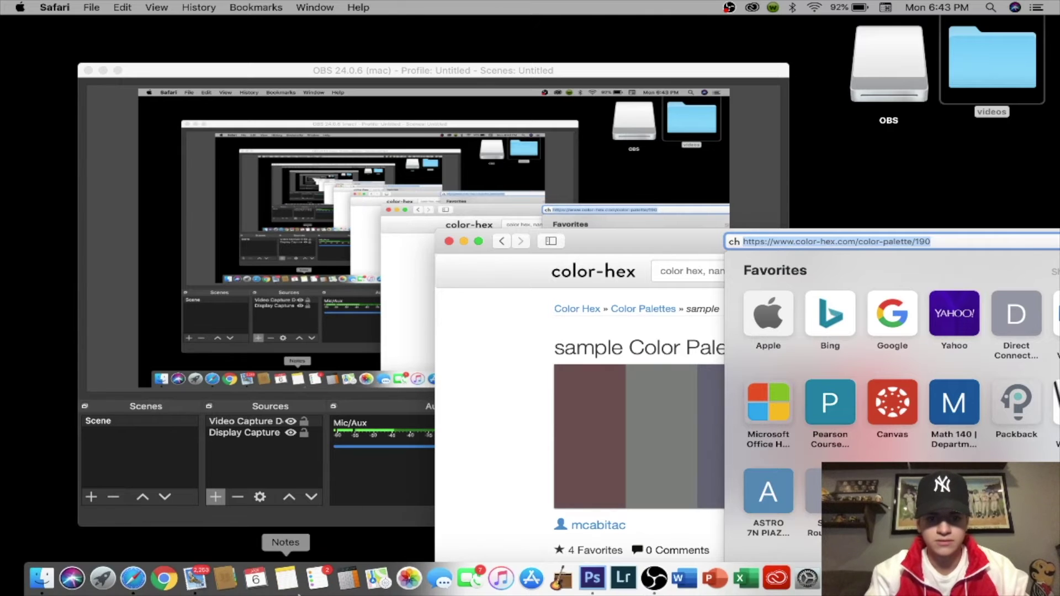
pyautogui.click(592, 591)
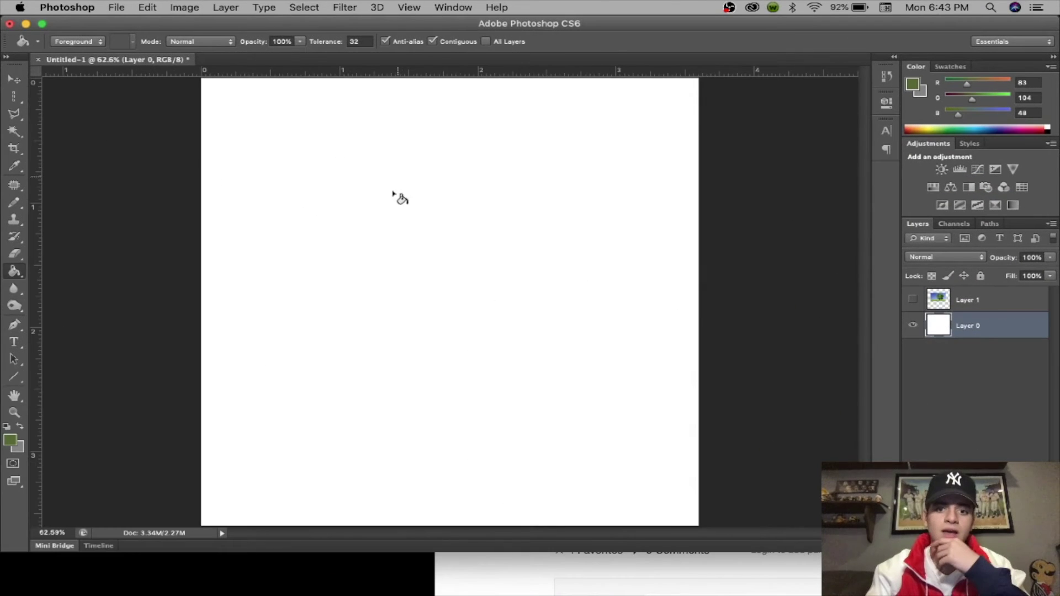
# Set the foreground colour to the copied hex code #797d79 and fill Layer 0 with it using the Paint Bucket.
pyautogui.click(10, 441)
pyautogui.doubleClick(462, 424)
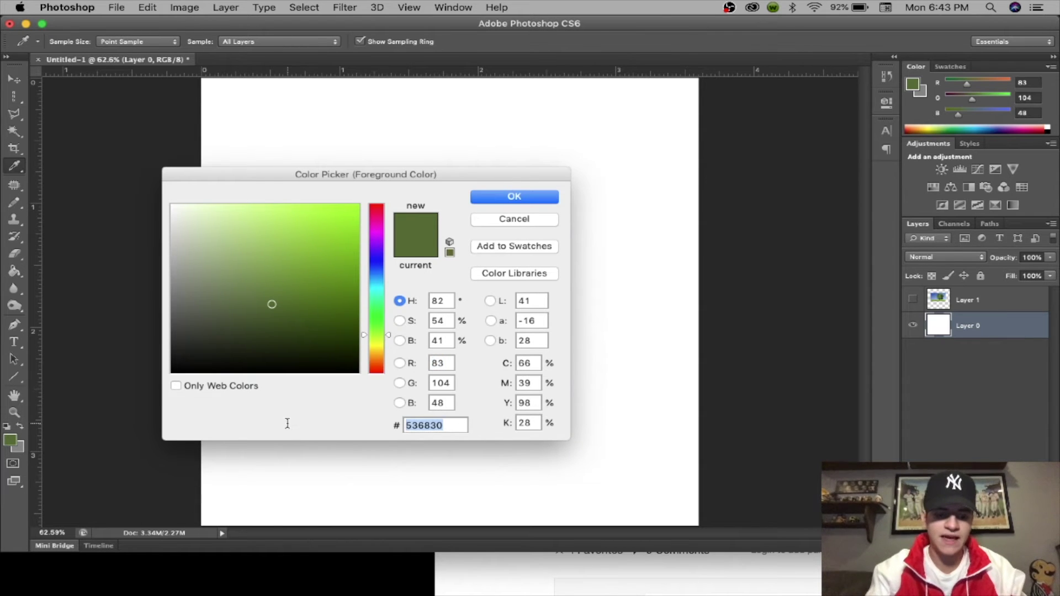
pyautogui.press('super+v')
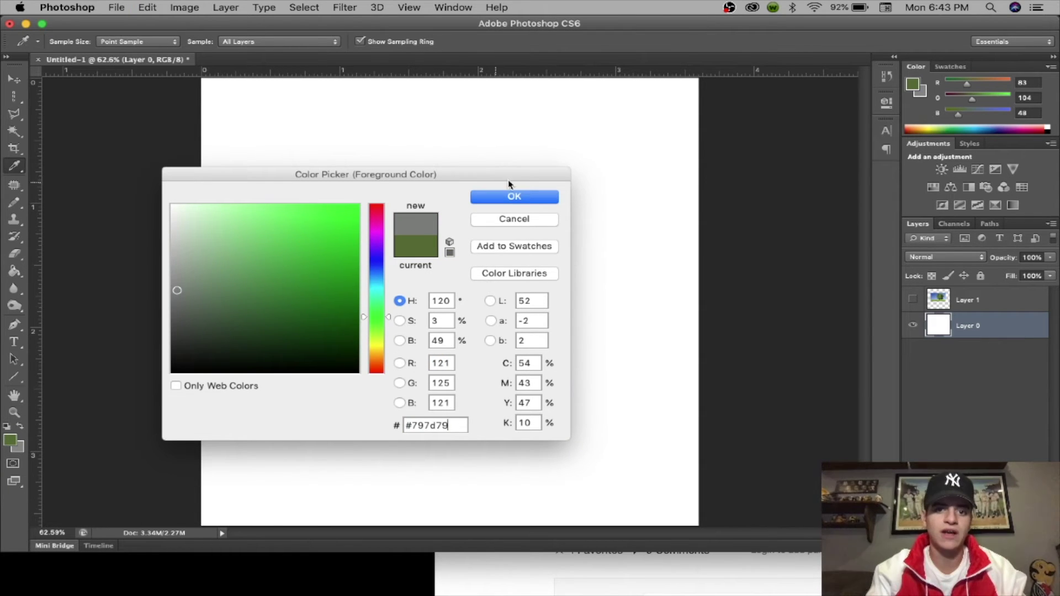
pyautogui.click(512, 196)
pyautogui.press('g')
pyautogui.click(363, 313)
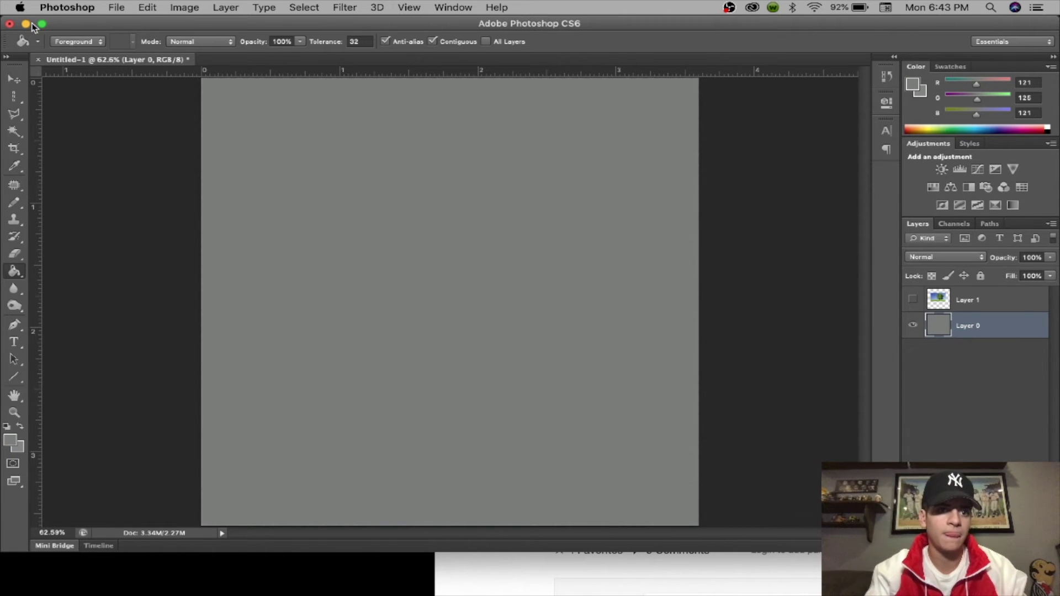
# Switch to the sample palette page in Safari to get the red colour's hex code #c63636, and return to Photoshop.
pyautogui.click(509, 574)
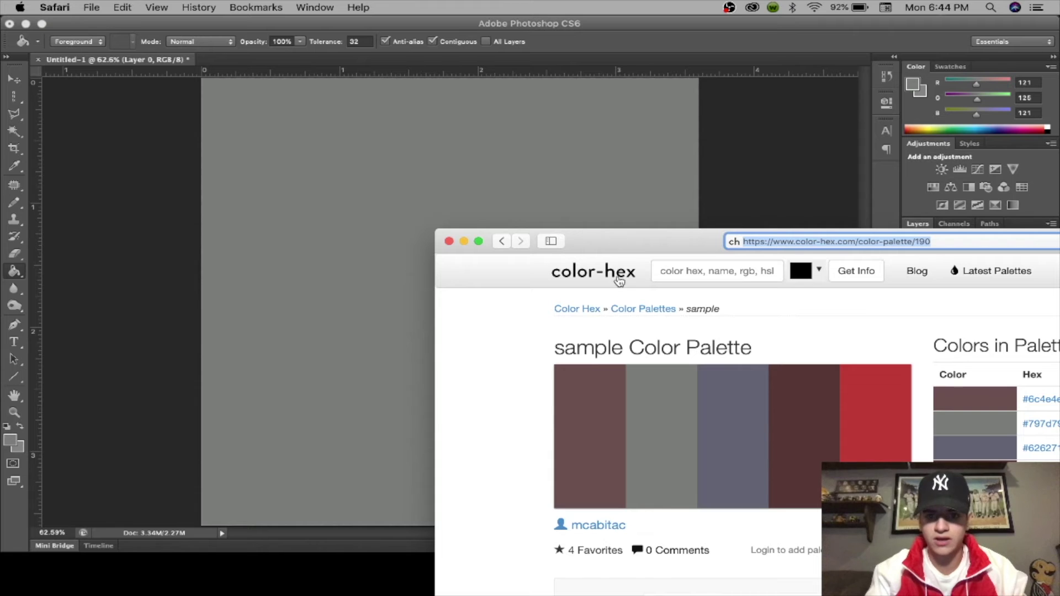
pyautogui.moveTo(660, 236); pyautogui.dragTo(574, 227)
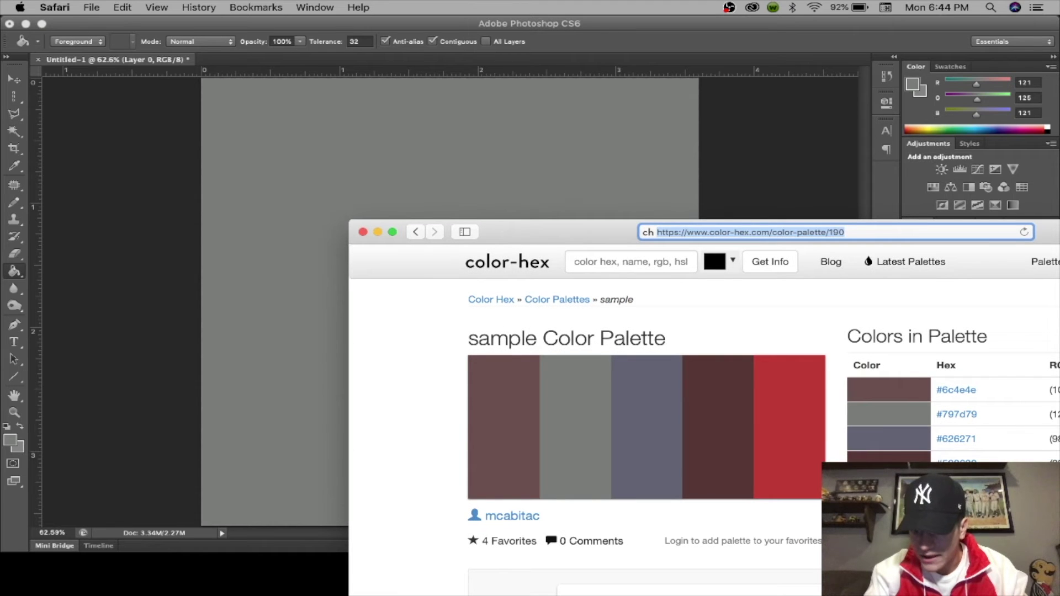
pyautogui.press('Escape')
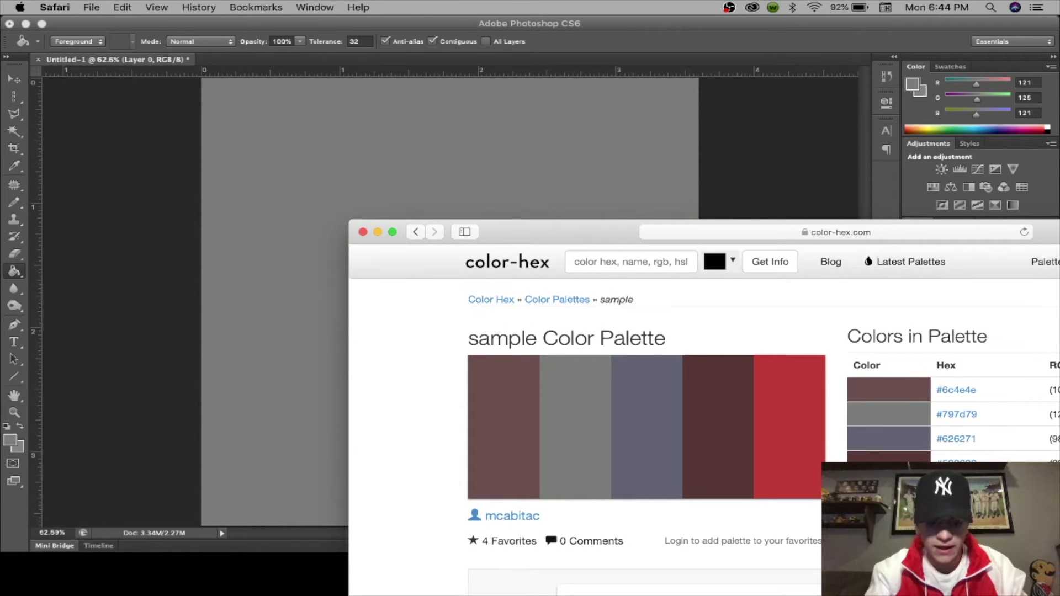
pyautogui.click(802, 194)
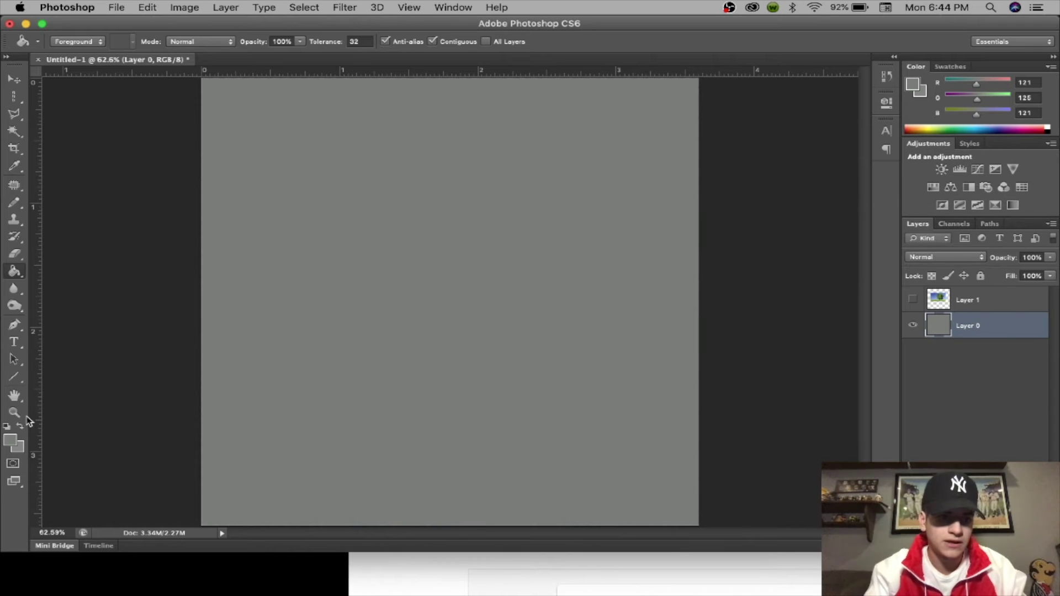
# Set the foreground colour to hex code #c63636 and fill Layer 0 with this red using the Paint Bucket.
pyautogui.click(11, 442)
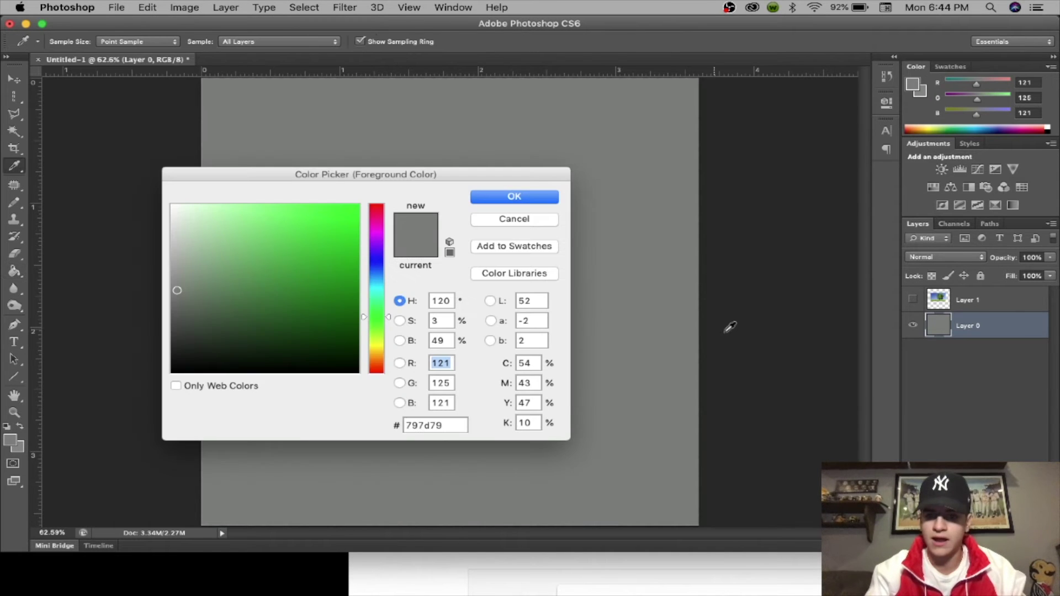
pyautogui.doubleClick(461, 424)
pyautogui.write('#c63636')
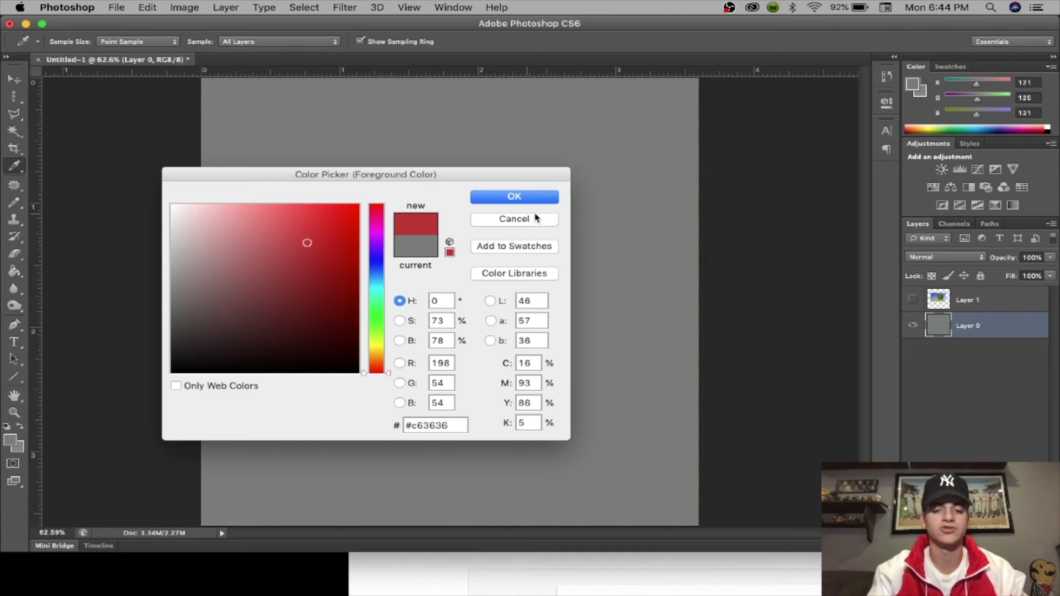
pyautogui.click(535, 197)
pyautogui.press('g')
pyautogui.click(538, 238)
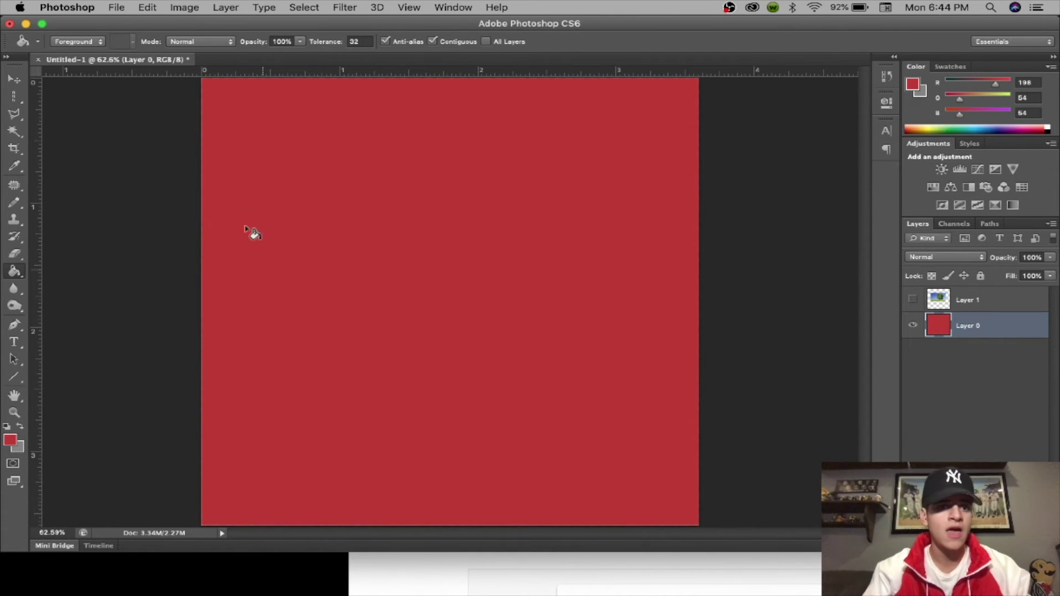
# Enlarge the window, choose the Gradient tool's Foreground to Background preset, and draw a radial gradient across Layer 0 from its left edge past the right edge.
pyautogui.click(42, 24)
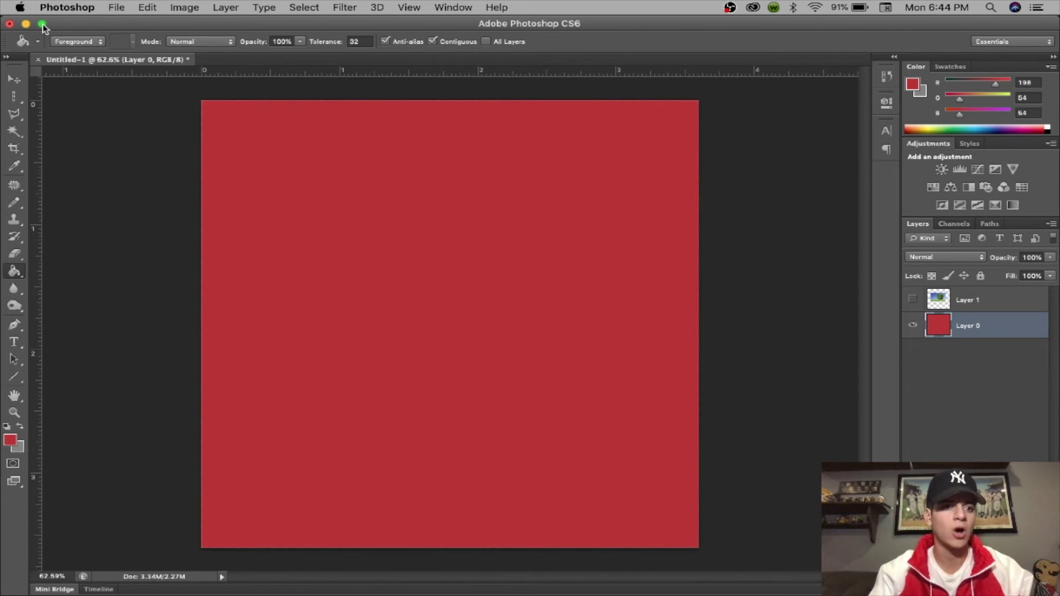
pyautogui.rightClick(18, 275)
pyautogui.click(67, 270)
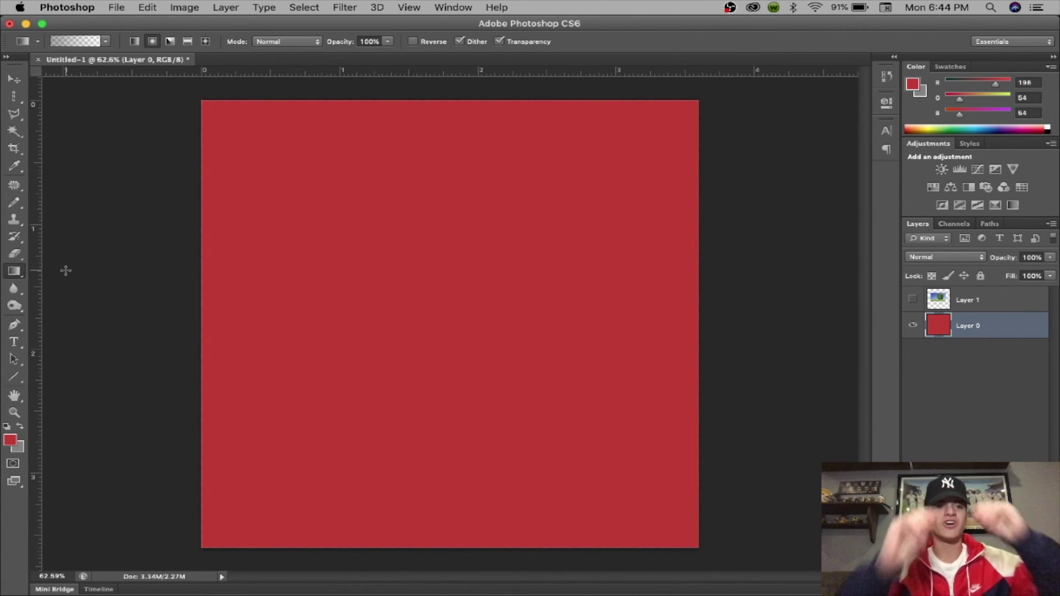
pyautogui.click(105, 43)
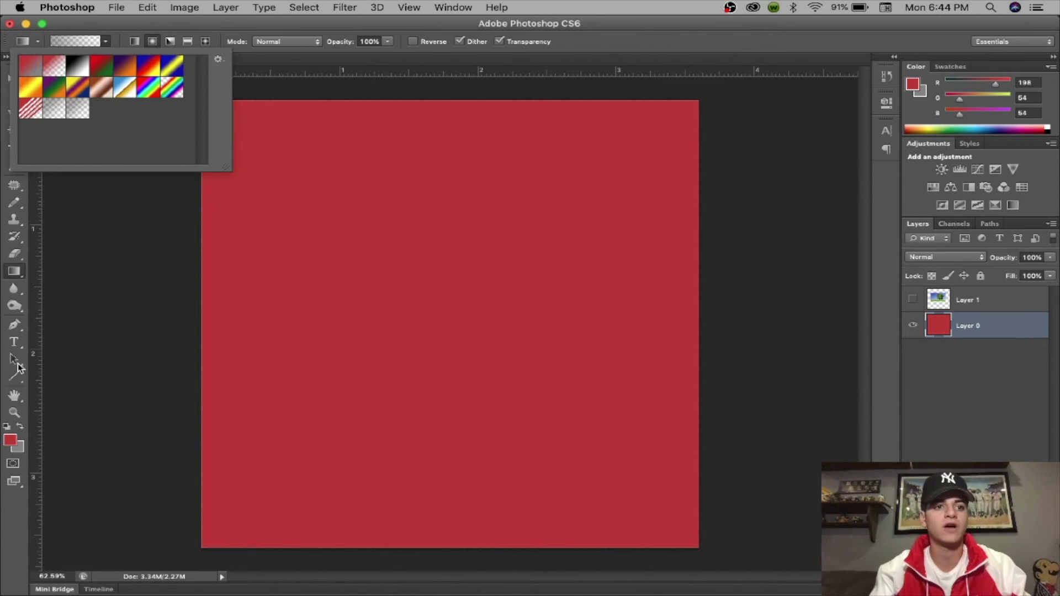
pyautogui.doubleClick(40, 67)
pyautogui.moveTo(208, 334); pyautogui.dragTo(740, 302)
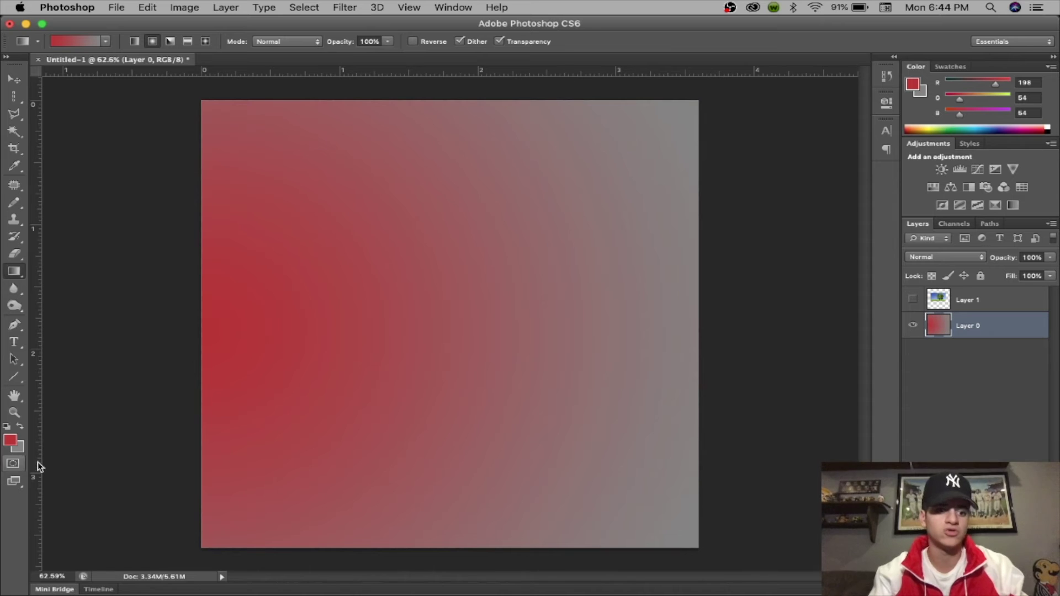
# Set the foreground colour to bright cyan #19fef6 in the Color Picker.
pyautogui.click(10, 440)
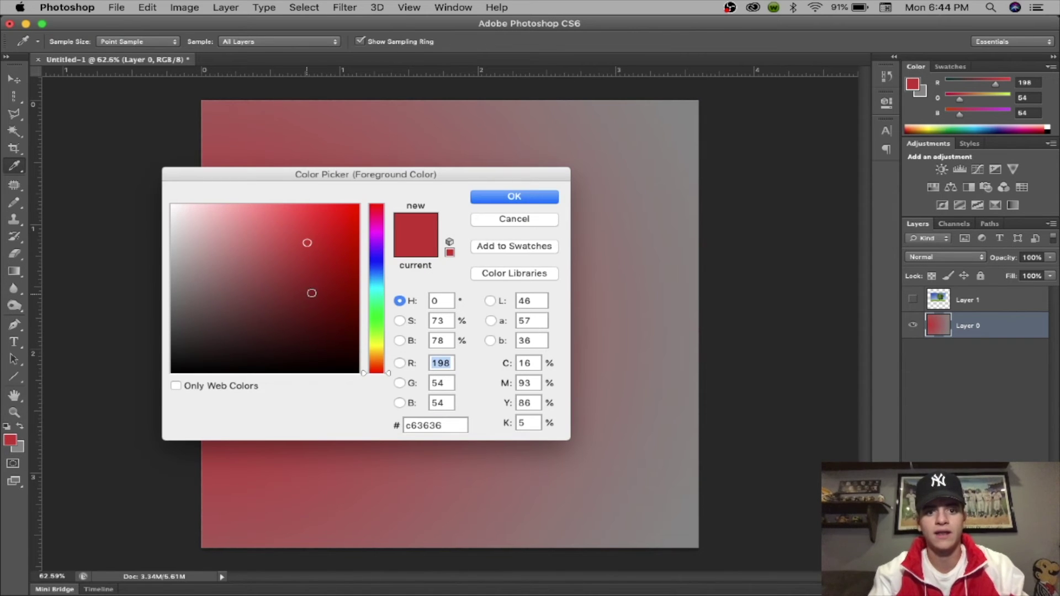
pyautogui.click(381, 289)
pyautogui.click(340, 205)
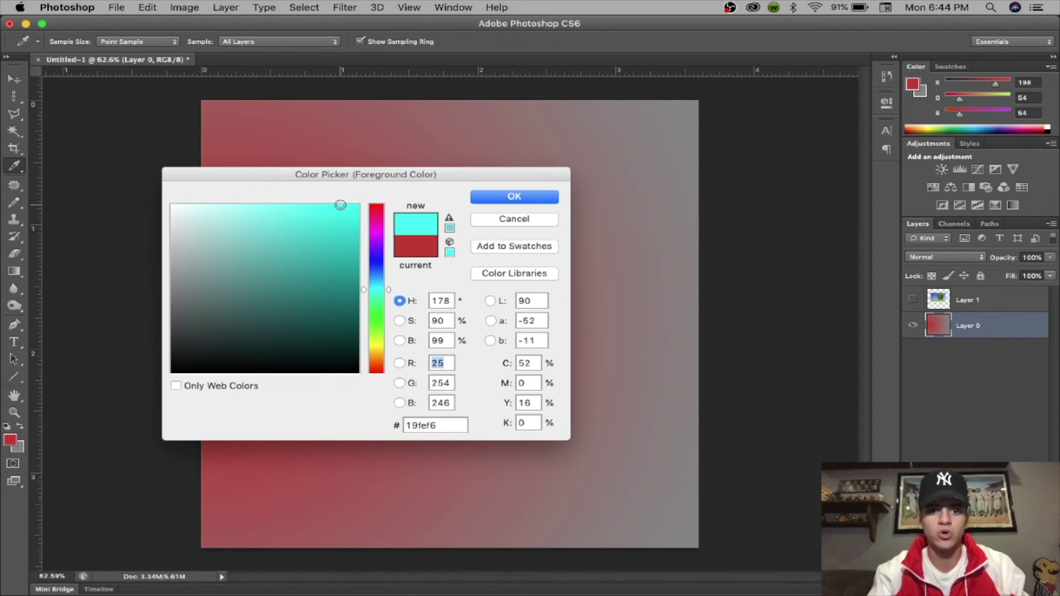
pyautogui.click(498, 200)
# Try a cyan-to-grey radial gradient across the canvas, and undo it and the earlier fills back to a white Layer 0.
pyautogui.moveTo(171, 334); pyautogui.dragTo(743, 334)
pyautogui.press('super+z')
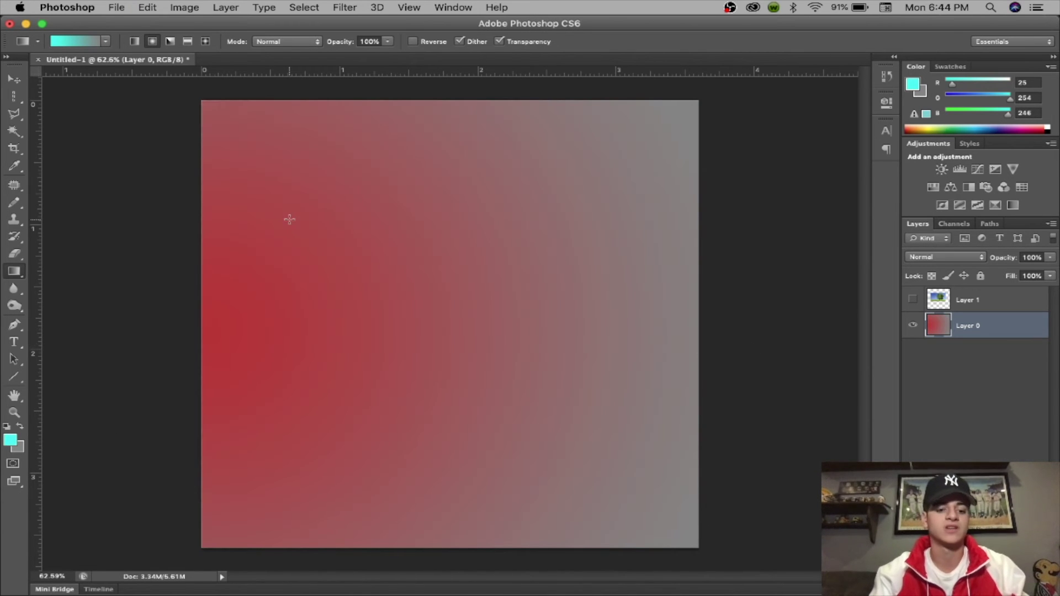
pyautogui.press('super+z')
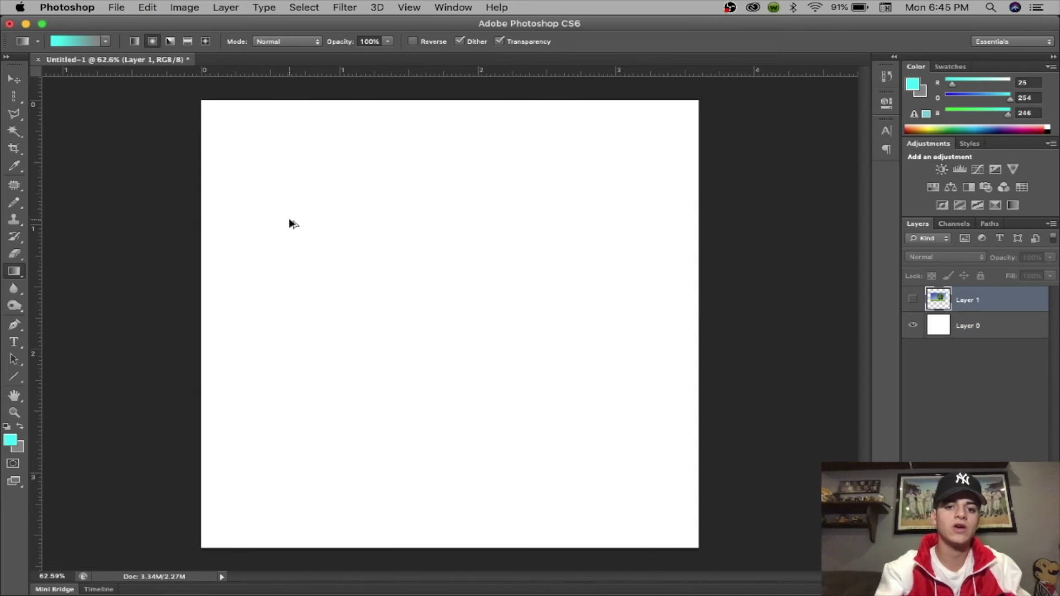
pyautogui.click(104, 40)
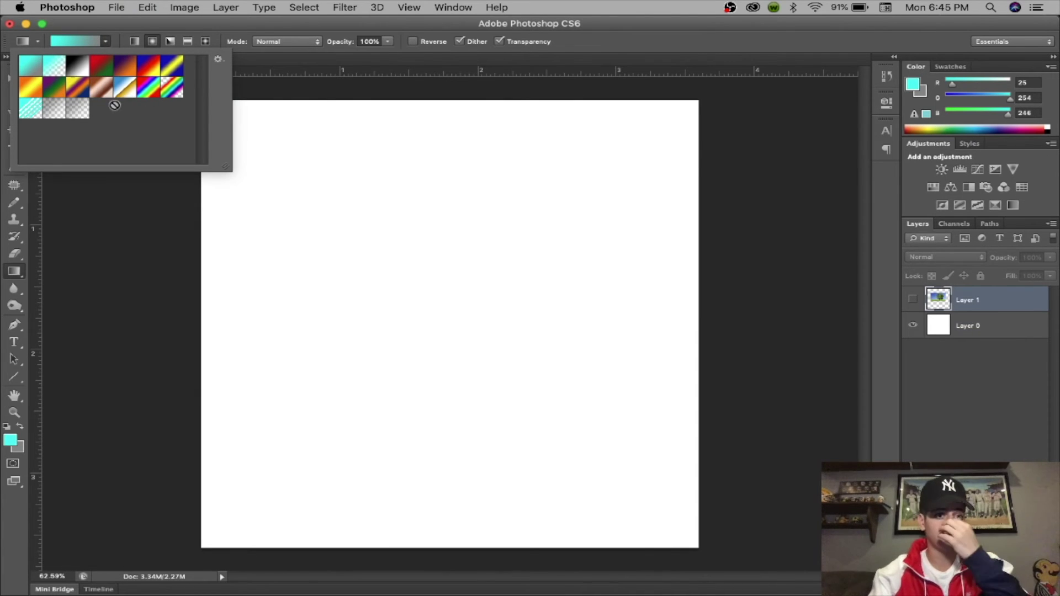
pyautogui.click(123, 211)
pyautogui.click(628, 218)
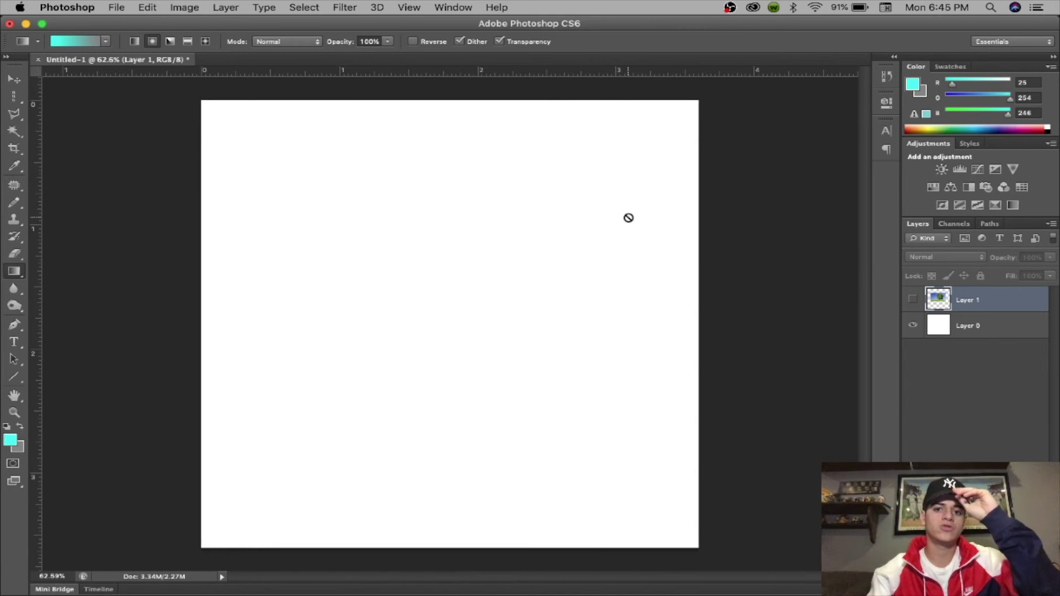
# Open the Foreground to Background gradient for editing, move its end colour stop to 34% and recolour the stop red.
pyautogui.click(80, 42)
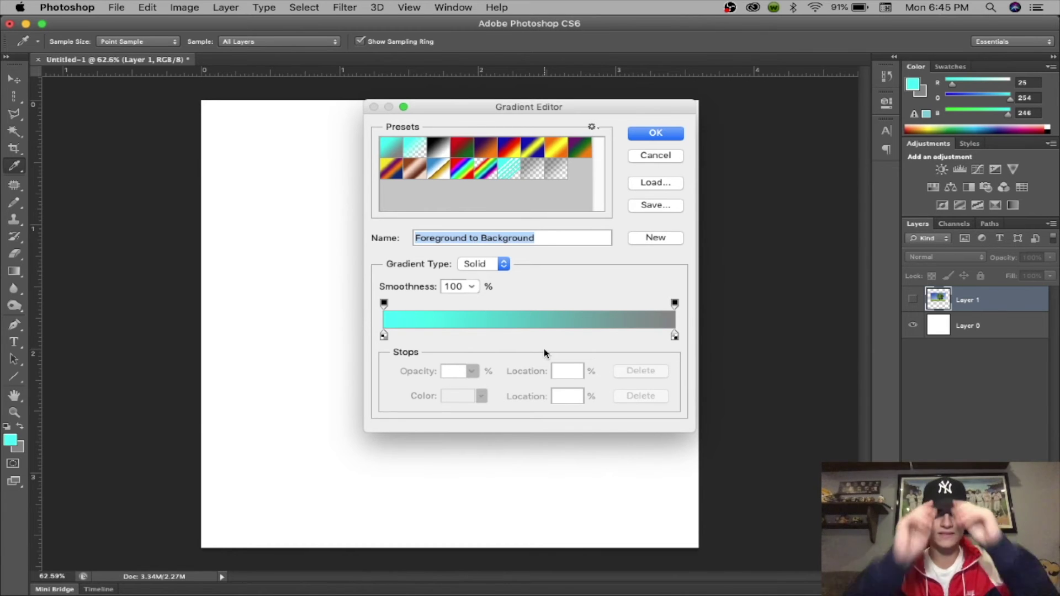
pyautogui.moveTo(675, 336); pyautogui.dragTo(484, 342)
pyautogui.doubleClick(484, 338)
pyautogui.moveTo(303, 316); pyautogui.dragTo(348, 226)
pyautogui.click(507, 199)
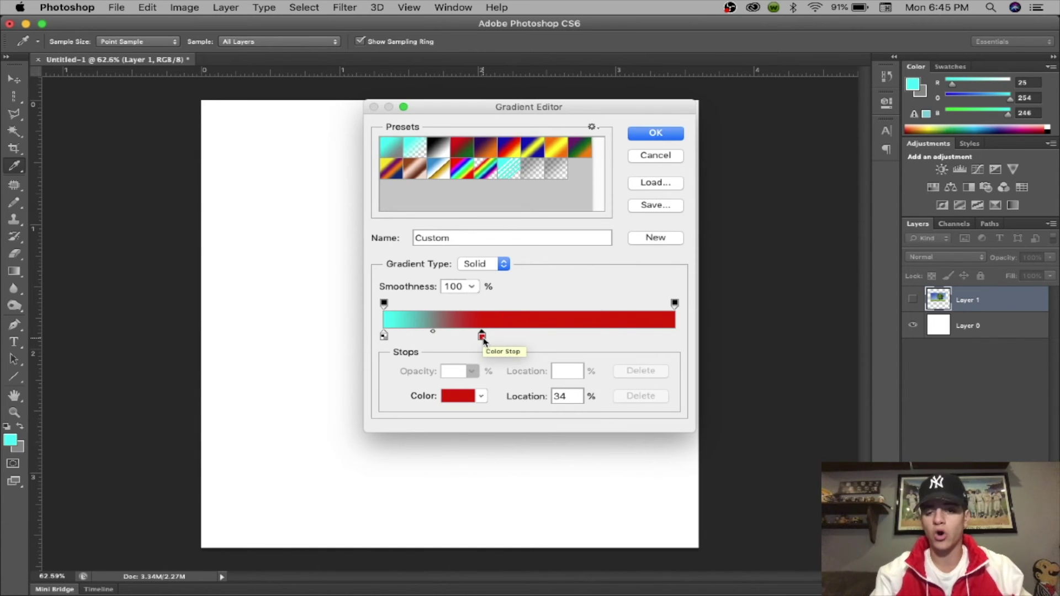
# Add three grey colour stops to the gradient at the 67%, 56% and 17% locations.
pyautogui.press('alt')
pyautogui.moveTo(482, 339); pyautogui.dragTo(577, 335)
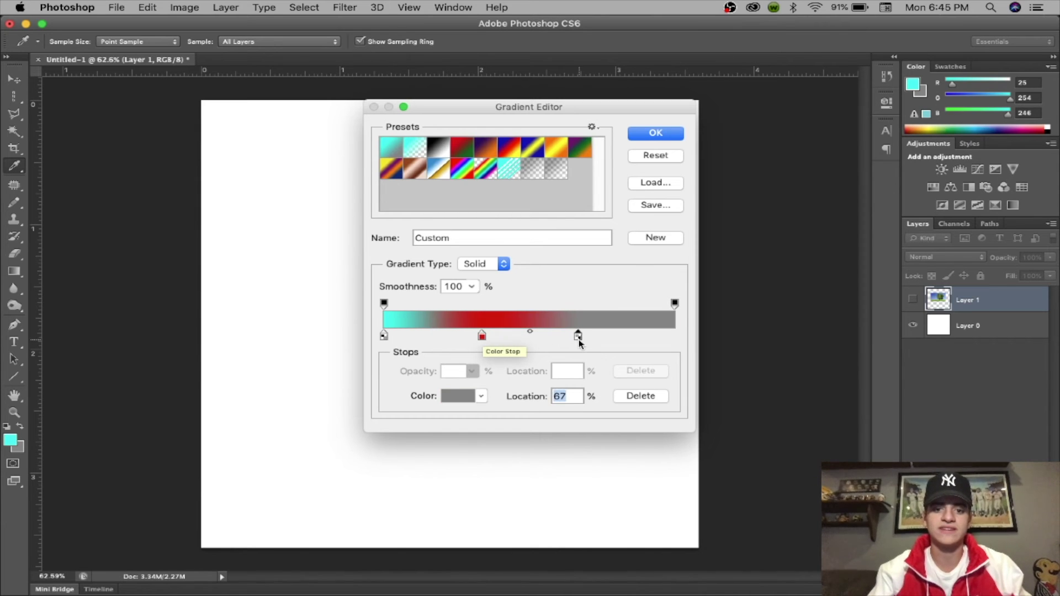
pyautogui.moveTo(483, 339); pyautogui.dragTo(547, 334)
pyautogui.press('alt')
pyautogui.moveTo(483, 339); pyautogui.dragTo(433, 337)
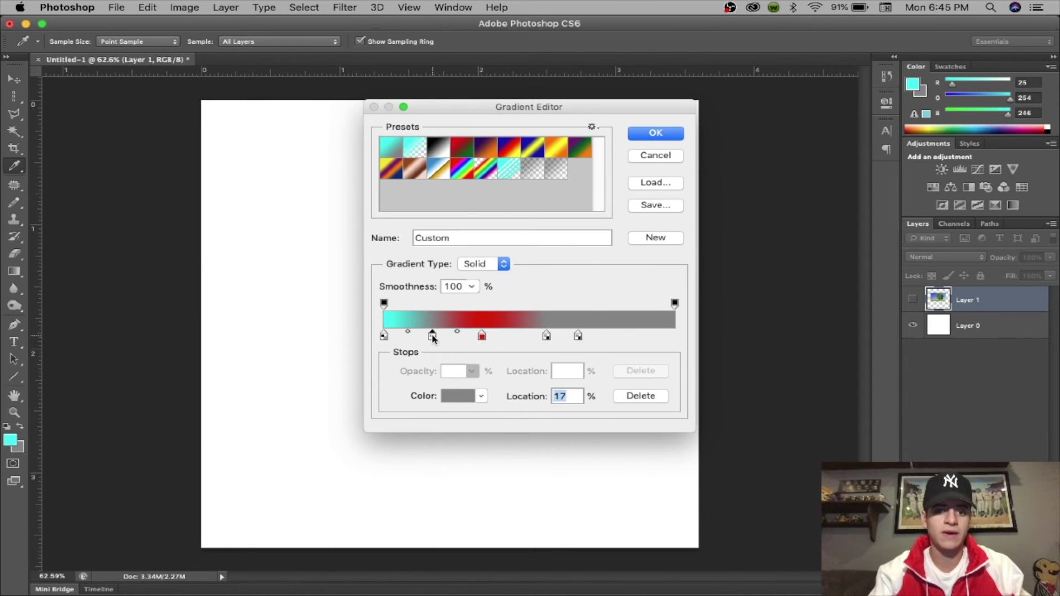
# Recolour the gradient's 17% colour stop to a bright aqua green.
pyautogui.doubleClick(434, 335)
pyautogui.click(373, 296)
pyautogui.click(340, 206)
pyautogui.click(480, 200)
# Recolour the gradient's 56% colour stop to bright green.
pyautogui.doubleClick(545, 335)
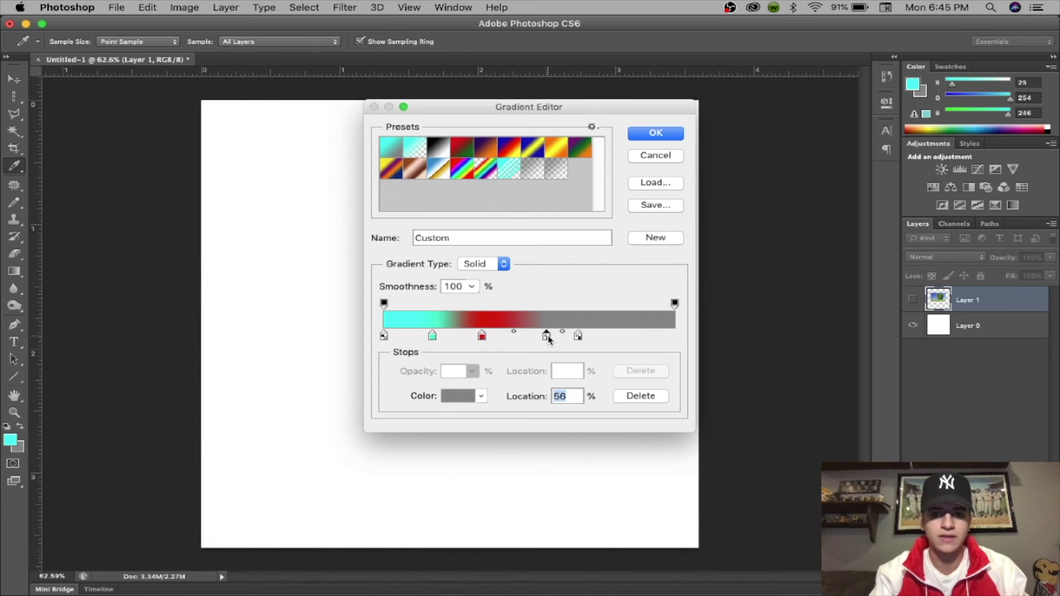
pyautogui.click(376, 319)
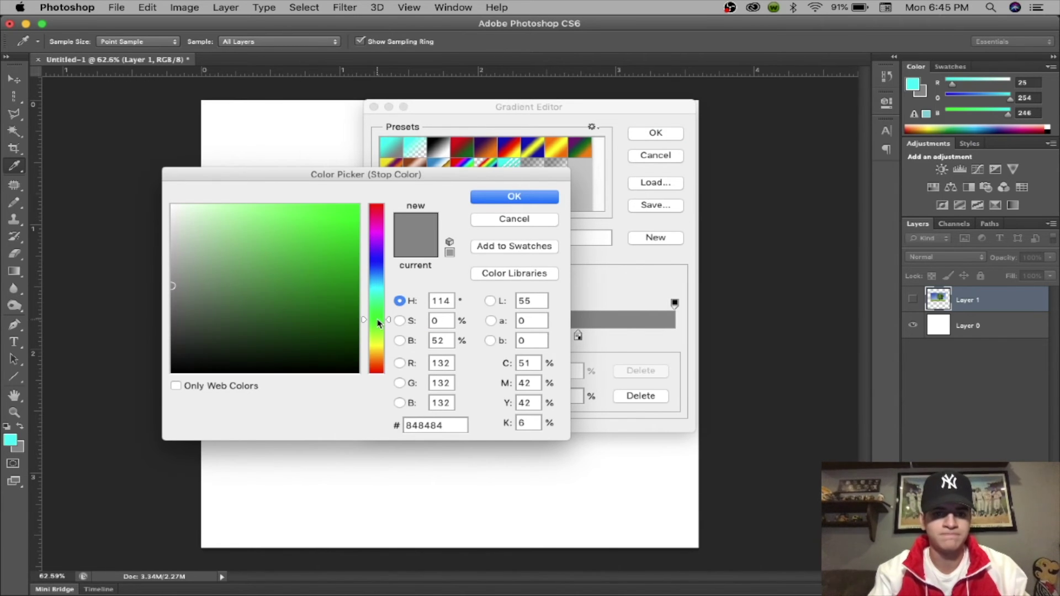
pyautogui.click(328, 213)
pyautogui.click(514, 197)
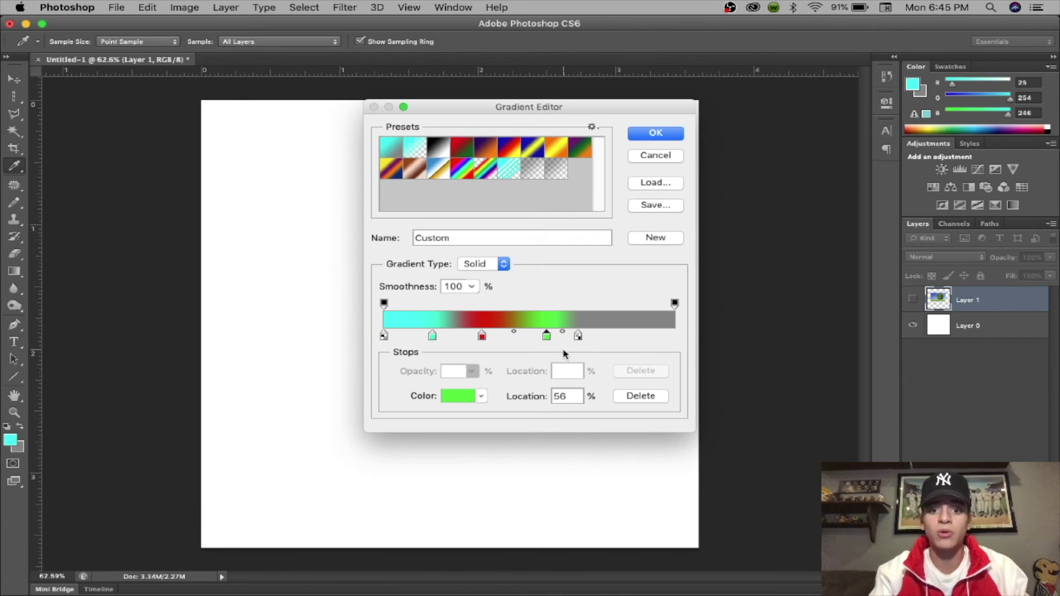
# Move the last grey colour stop to 80% and recolour it magenta.
pyautogui.moveTo(581, 336); pyautogui.dragTo(617, 339)
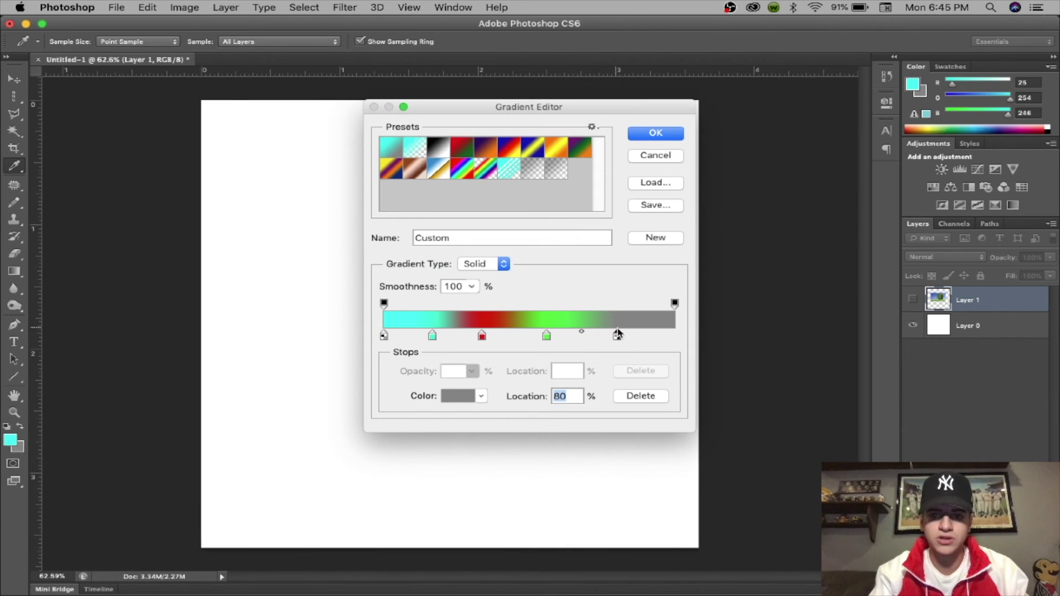
pyautogui.click(457, 396)
pyautogui.click(388, 311)
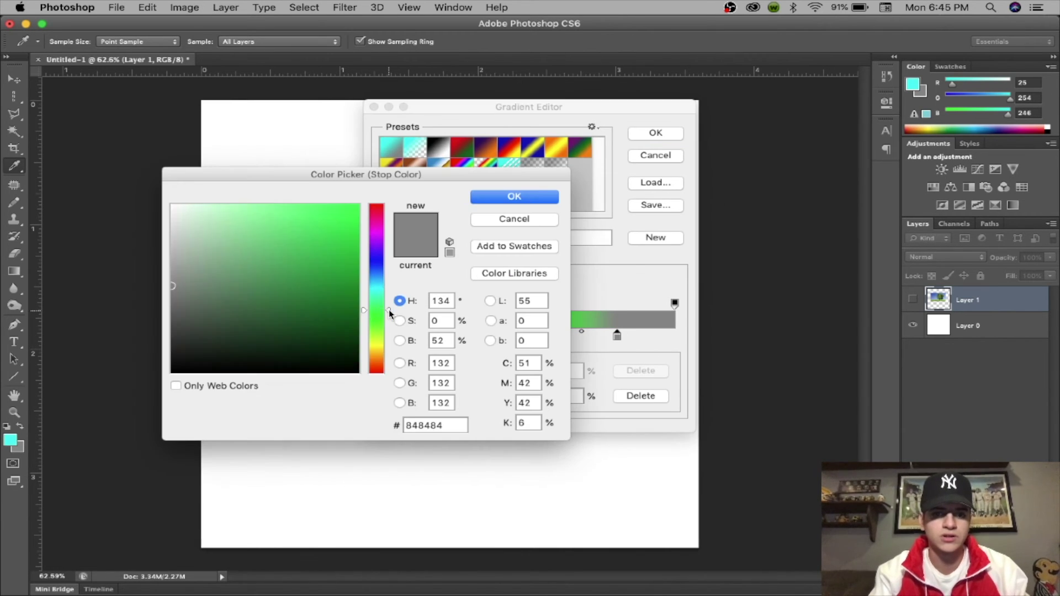
pyautogui.click(379, 231)
pyautogui.click(324, 215)
pyautogui.click(514, 197)
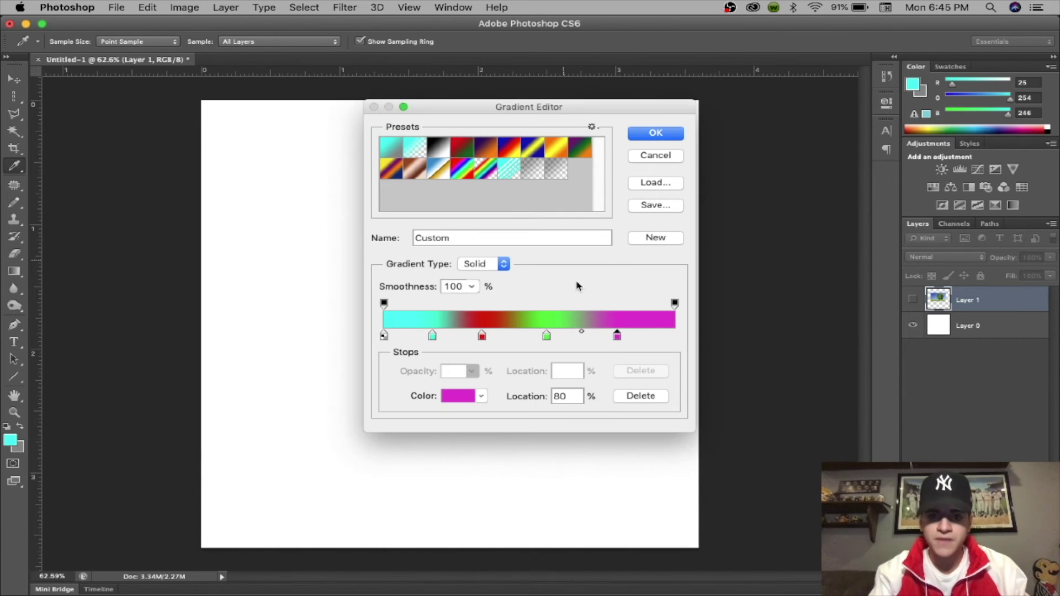
# Set the opacity of the gradient's end opacity stop at 100% location to 80% and accept the custom gradient.
pyautogui.moveTo(675, 303); pyautogui.dragTo(707, 299)
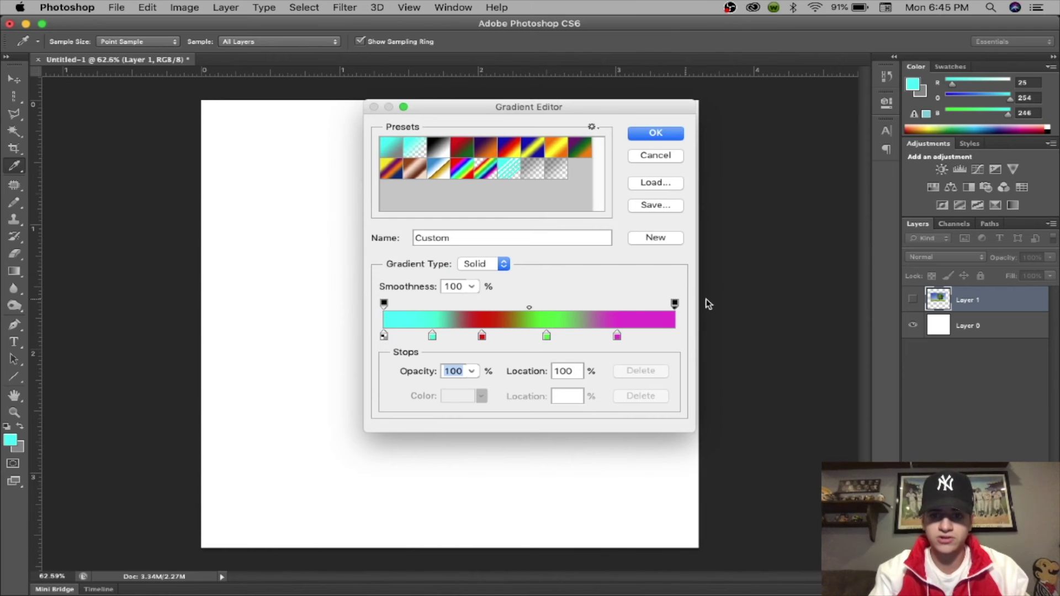
pyautogui.click(471, 371)
pyautogui.click(472, 372)
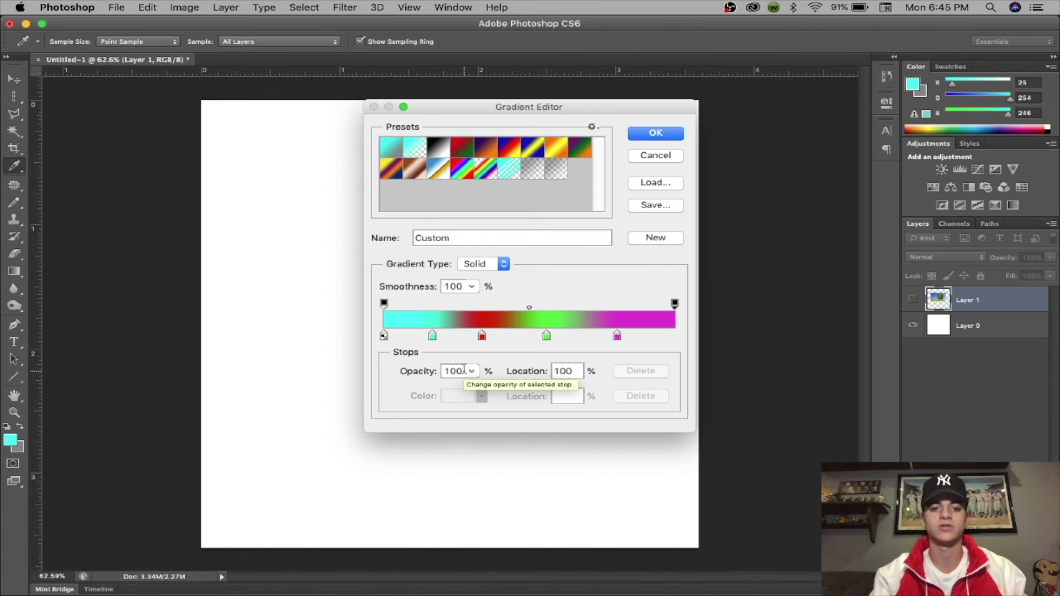
pyautogui.moveTo(464, 368); pyautogui.dragTo(432, 371)
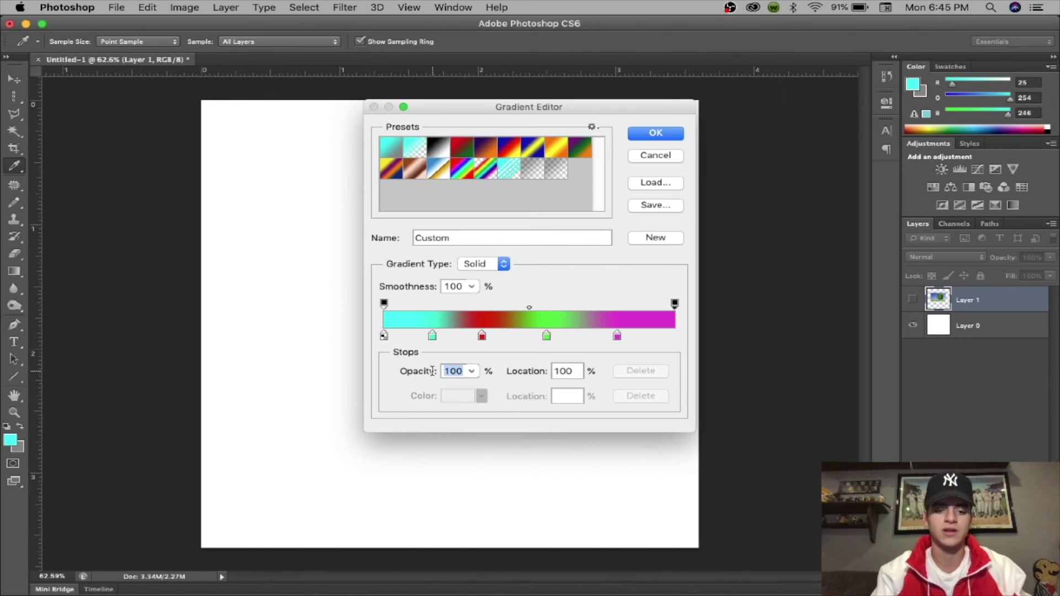
pyautogui.write('50')
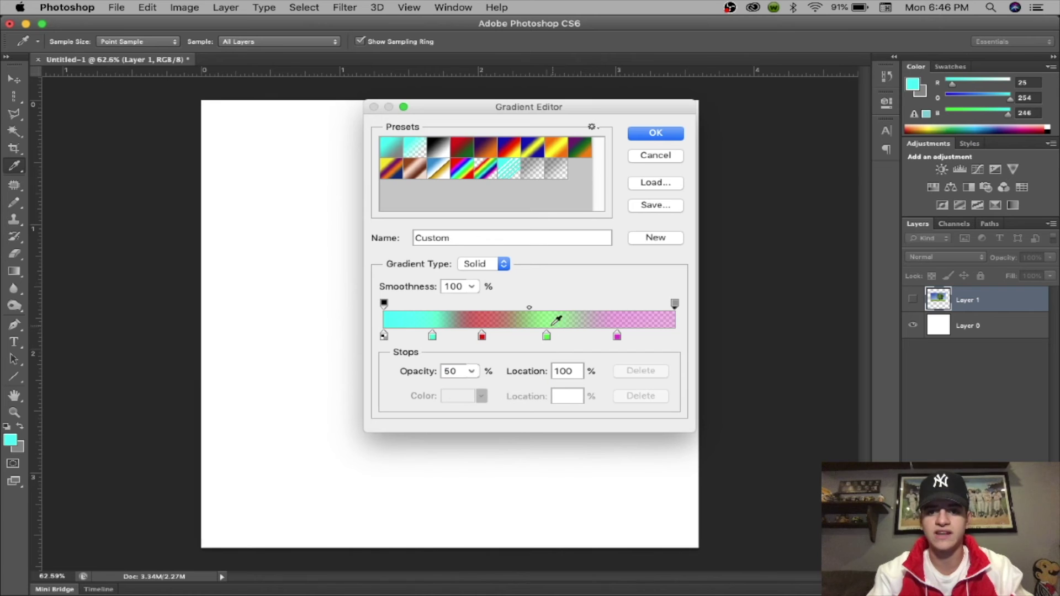
pyautogui.press('BackSpace')
pyautogui.press('BackSpace')
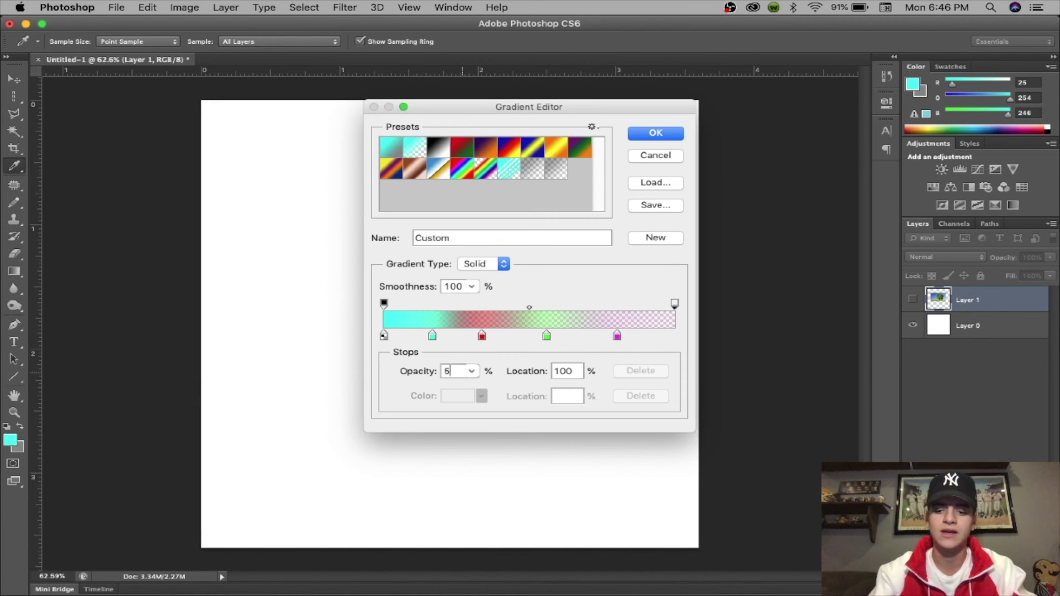
pyautogui.write('80')
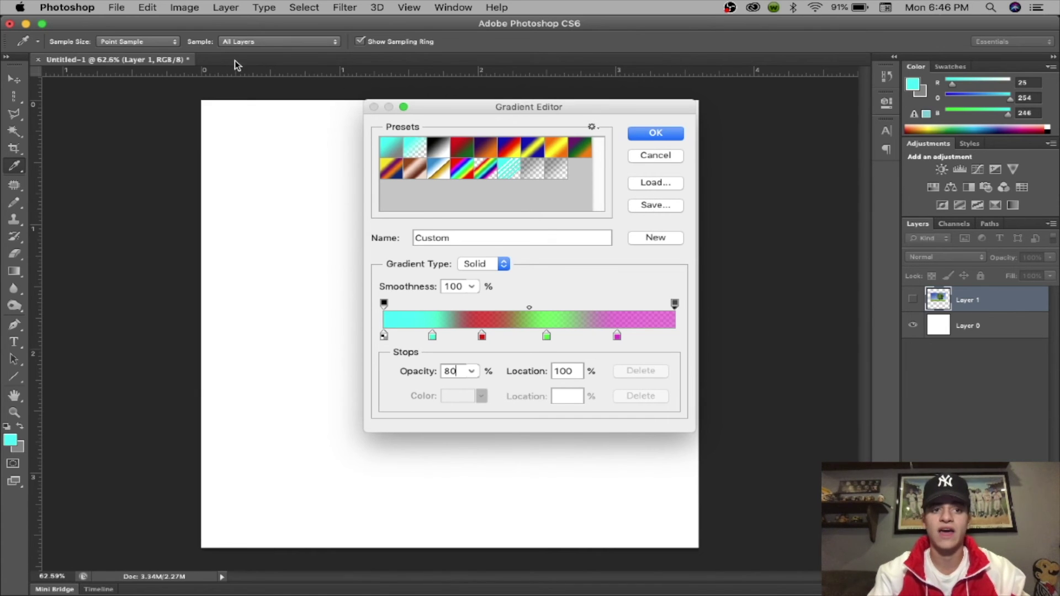
pyautogui.click(655, 133)
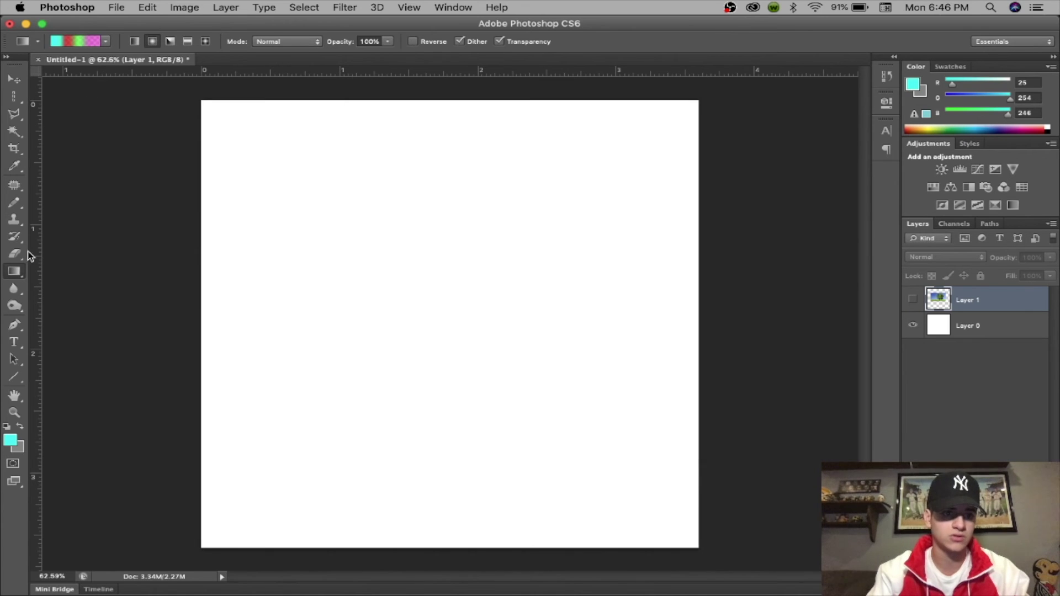
# Select Layer 0 and draw a radial gradient horizontally across it, starting just outside the canvas's left edge.
pyautogui.click(955, 321)
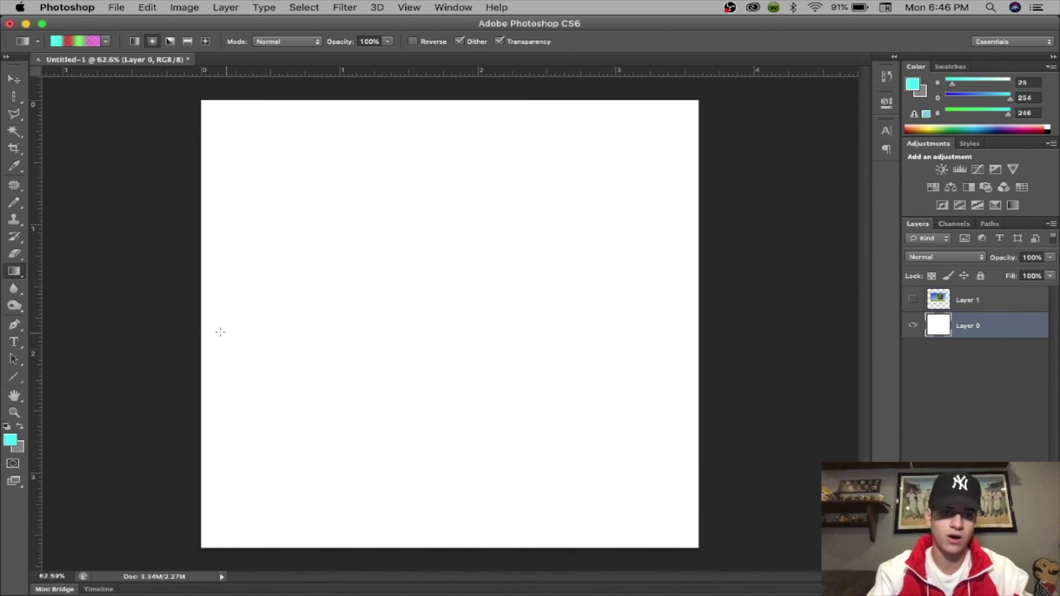
pyautogui.moveTo(175, 322); pyautogui.dragTo(359, 323)
pyautogui.moveTo(473, 278); pyautogui.dragTo(741, 275)
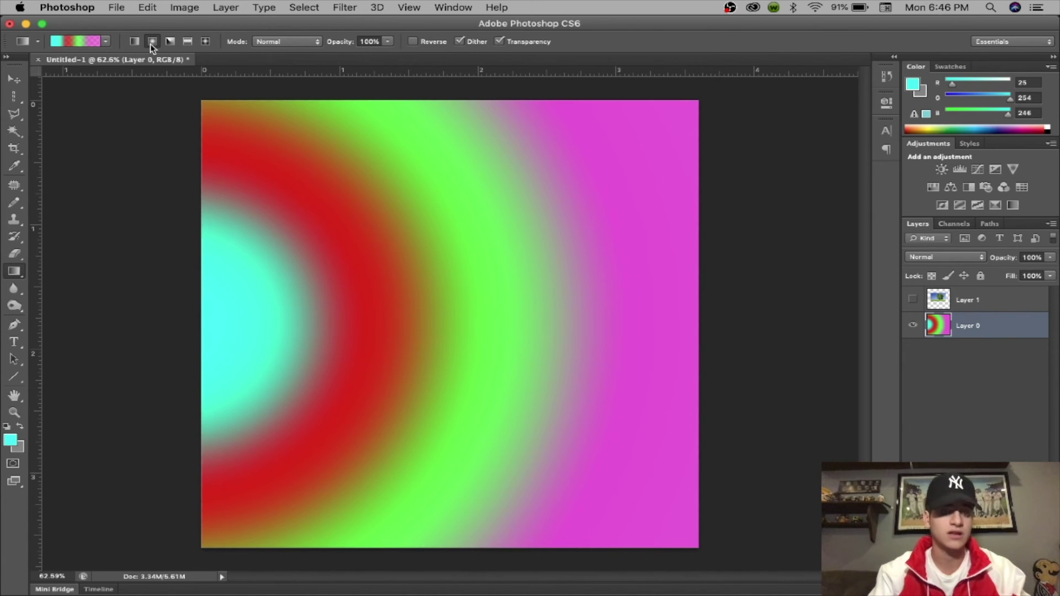
# Undo the radial fill, try a linear gradient horizontally across the whole canvas, and undo it too.
pyautogui.click(136, 42)
pyautogui.press('super+z')
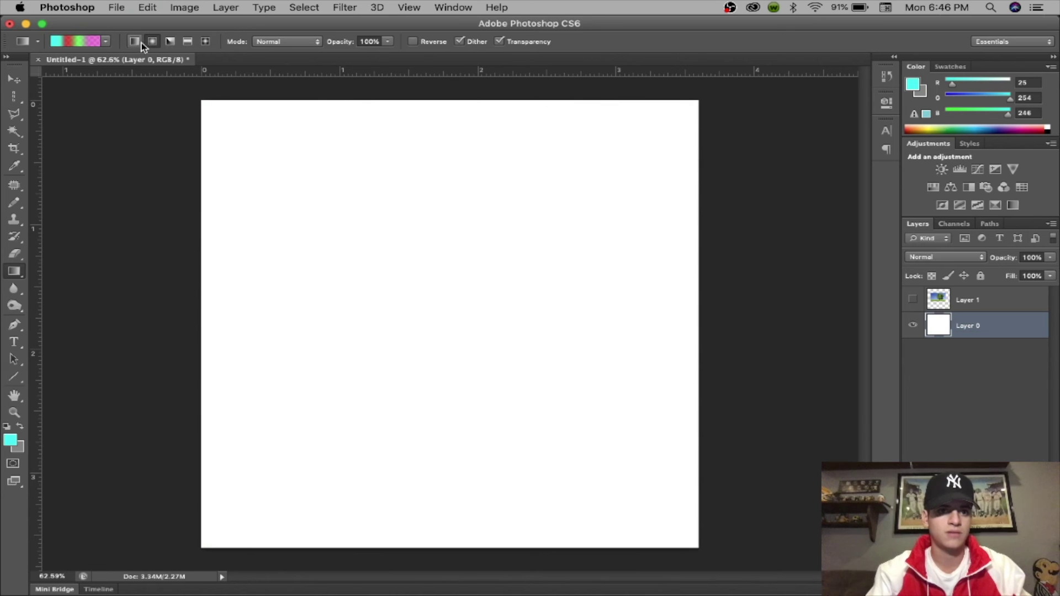
pyautogui.moveTo(168, 299); pyautogui.dragTo(814, 302)
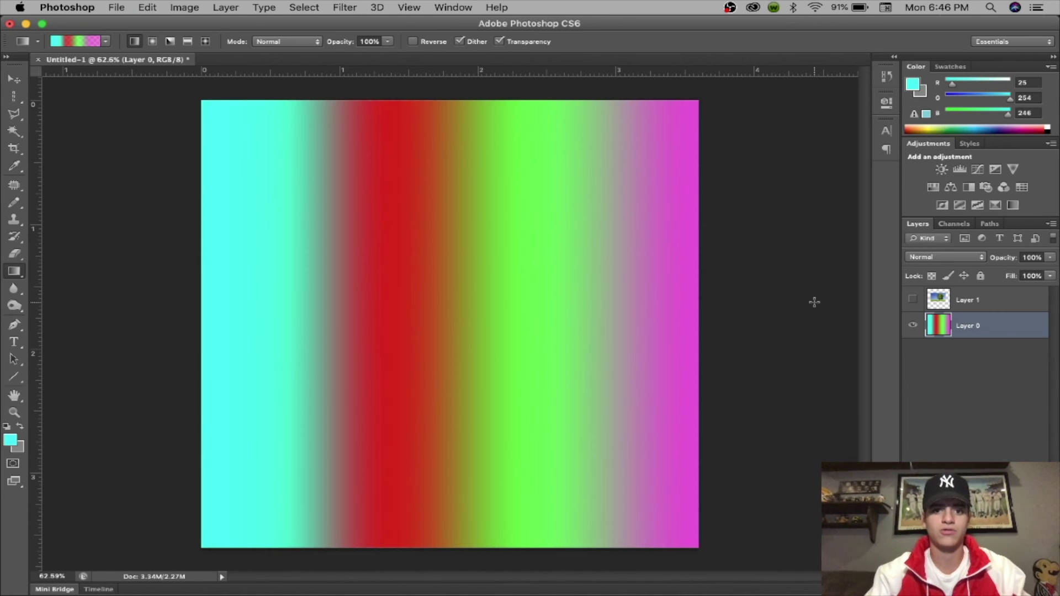
pyautogui.press('super+z')
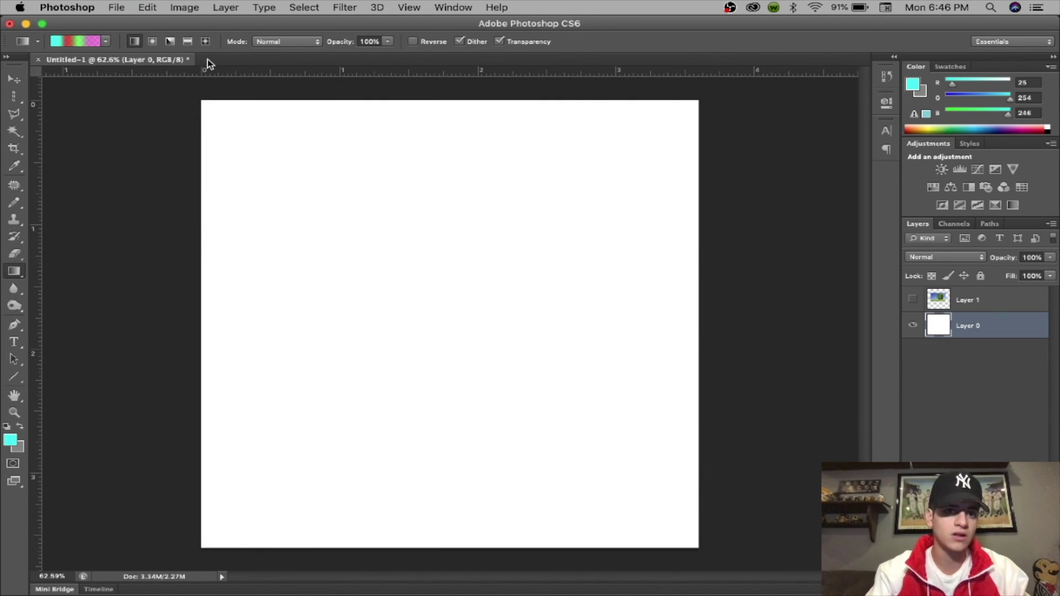
# Try radial gradients on Layer 0, both horizontally and diagonally from the upper-left to the lower-right corner, undoing each one.
pyautogui.click(152, 41)
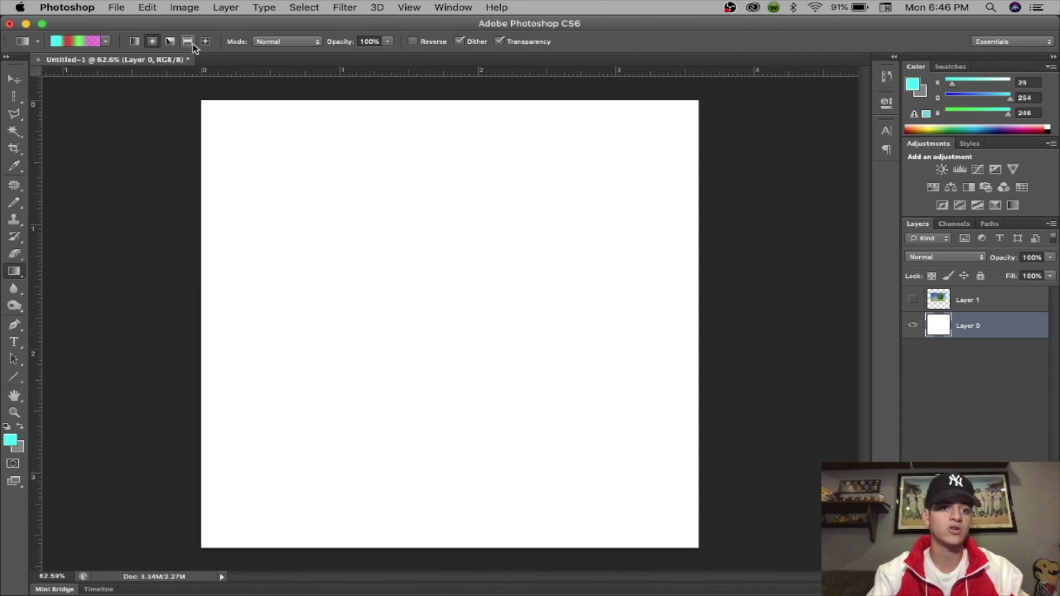
pyautogui.moveTo(152, 289); pyautogui.dragTo(715, 295)
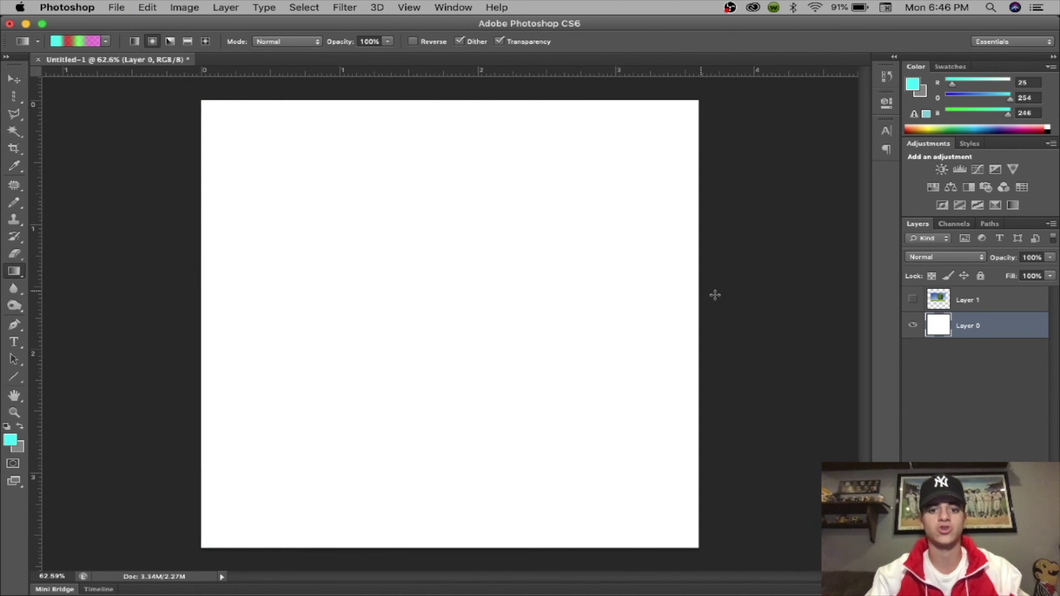
pyautogui.press('super+z')
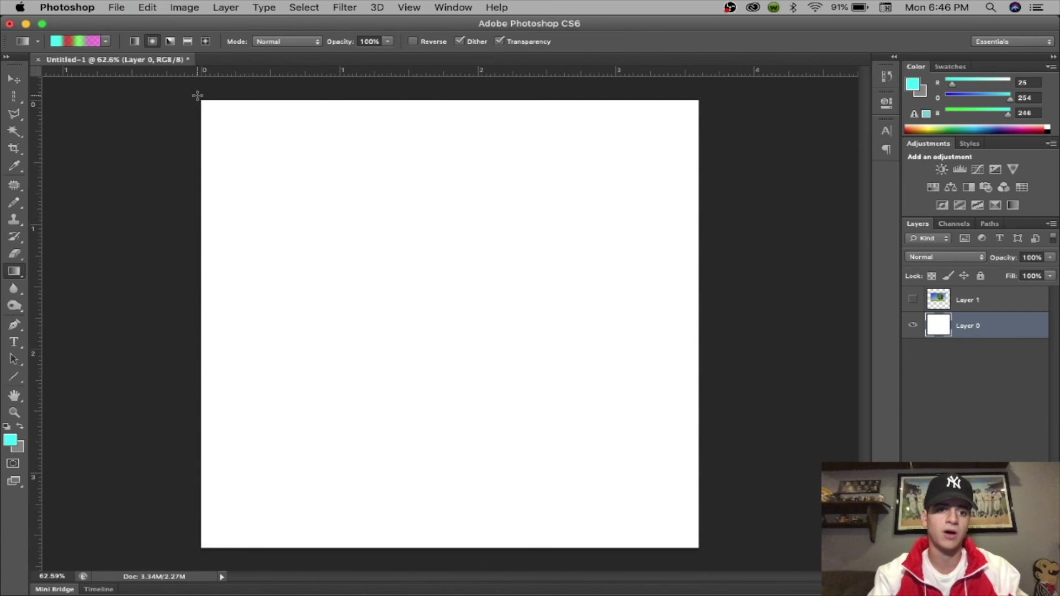
pyautogui.moveTo(198, 95); pyautogui.dragTo(709, 554)
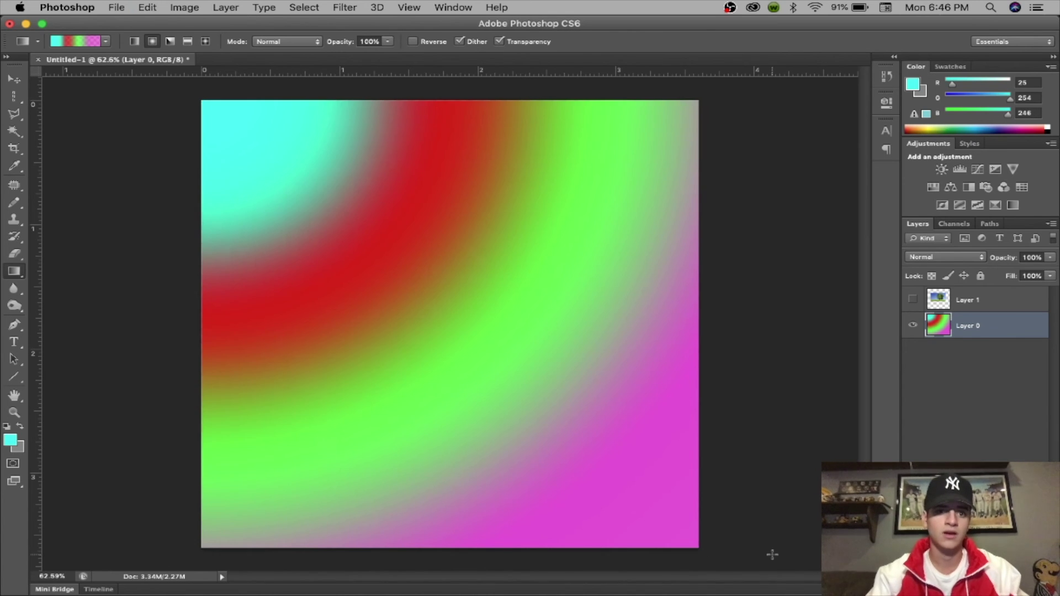
pyautogui.press('super+z')
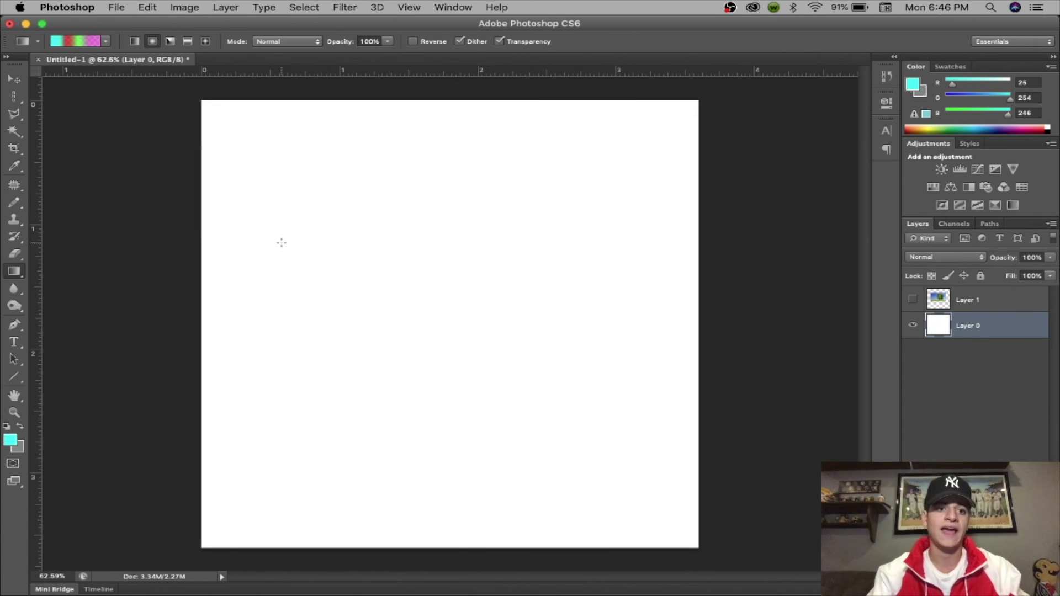
pyautogui.moveTo(177, 300); pyautogui.dragTo(705, 288)
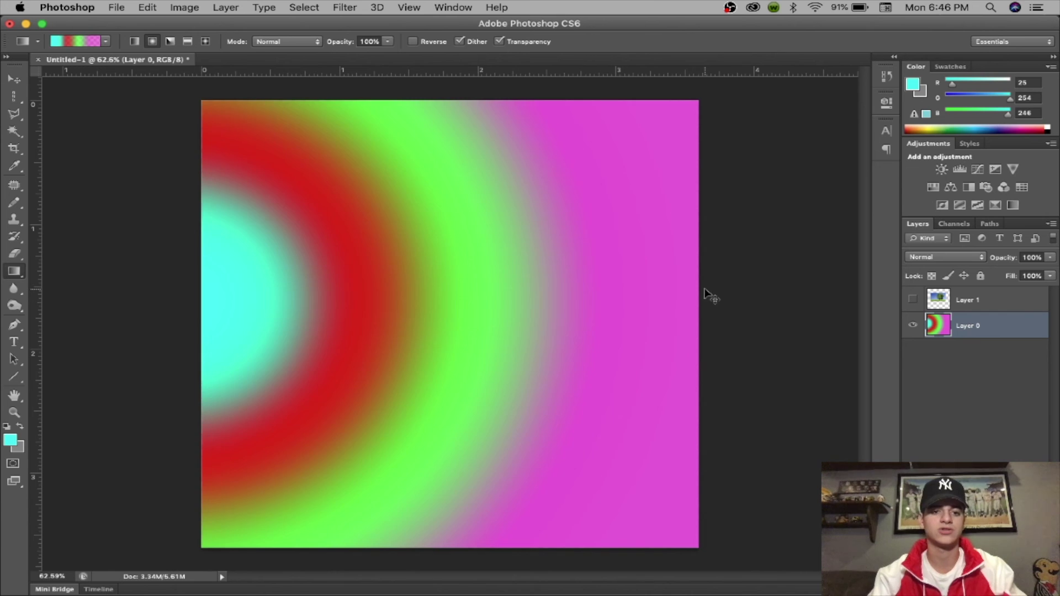
pyautogui.press('super+z')
# Try angle gradients along both canvas diagonals and outward from near the canvas centre, undoing each one.
pyautogui.click(169, 43)
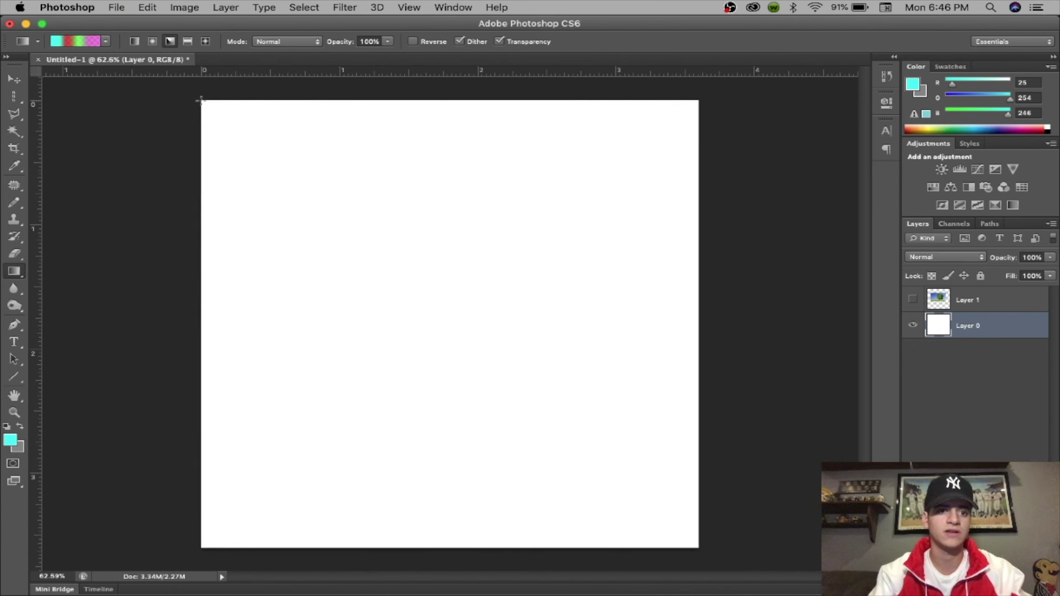
pyautogui.moveTo(200, 99); pyautogui.dragTo(684, 534)
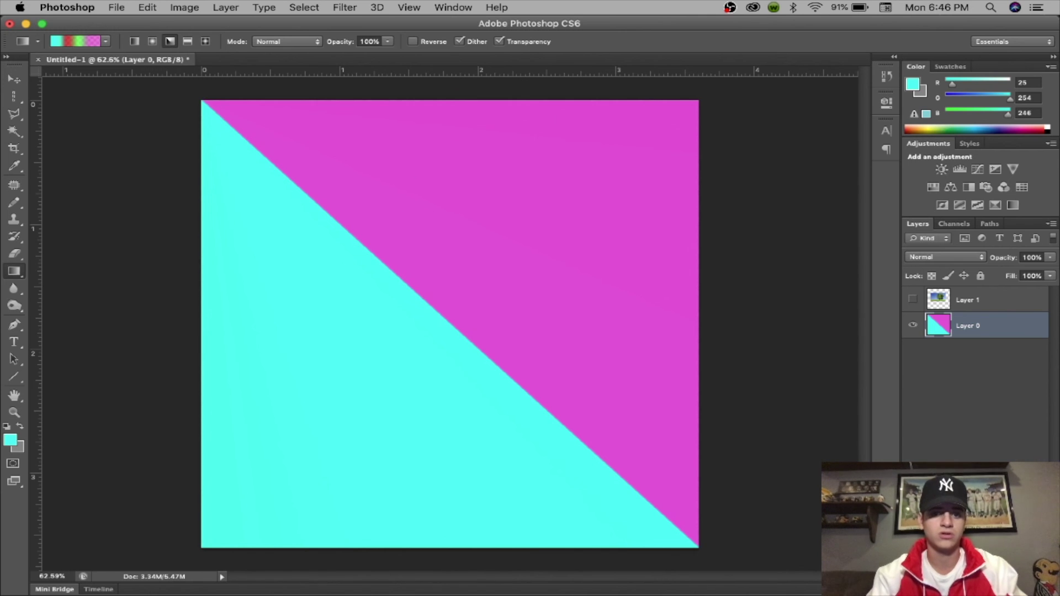
pyautogui.press('super+z')
pyautogui.moveTo(207, 499); pyautogui.dragTo(561, 178)
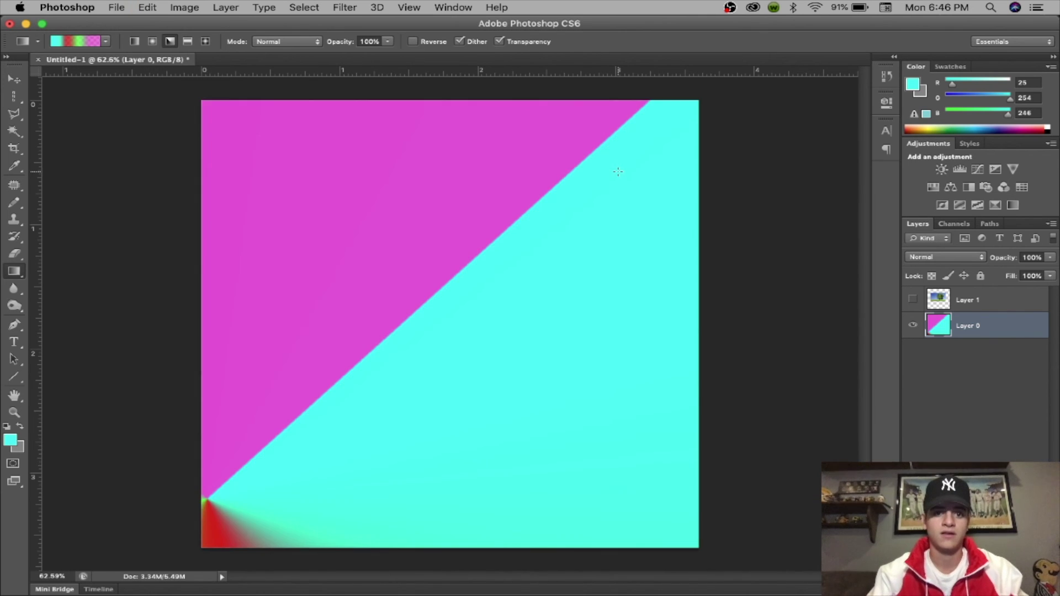
pyautogui.press('super+z')
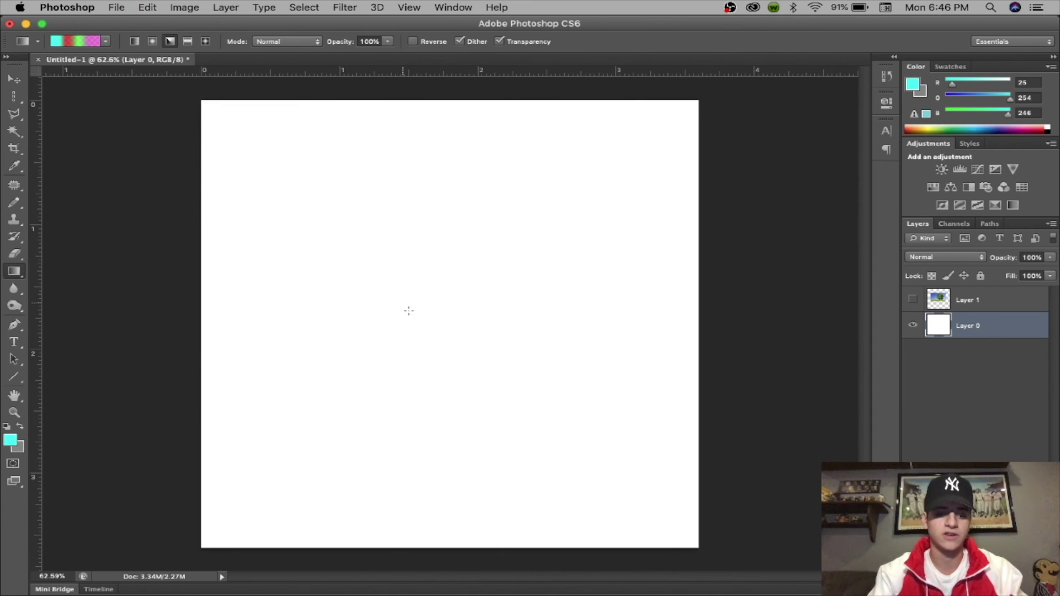
pyautogui.moveTo(416, 329); pyautogui.dragTo(690, 415)
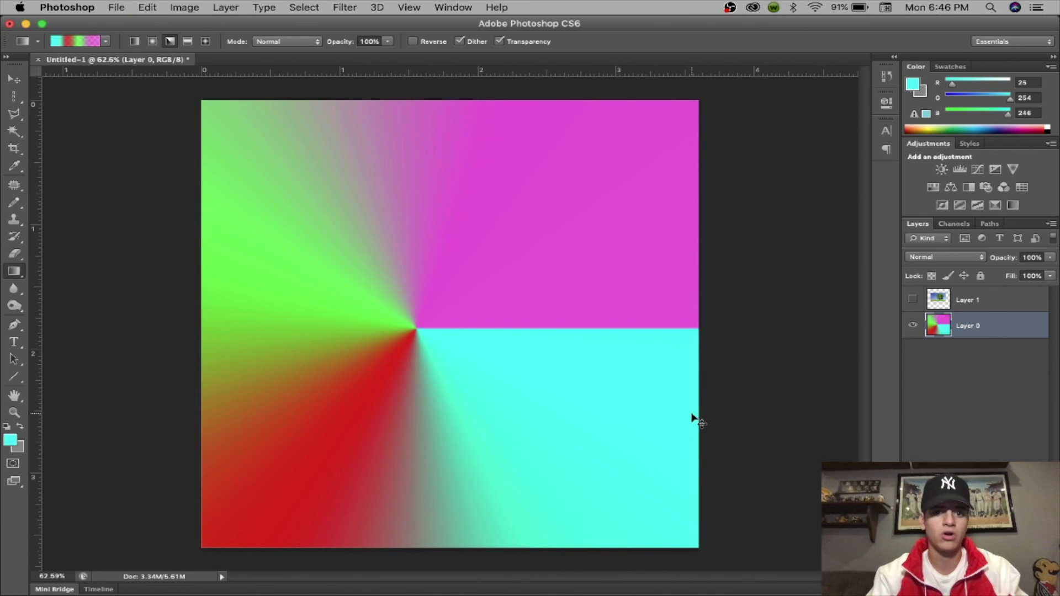
pyautogui.press('super+z')
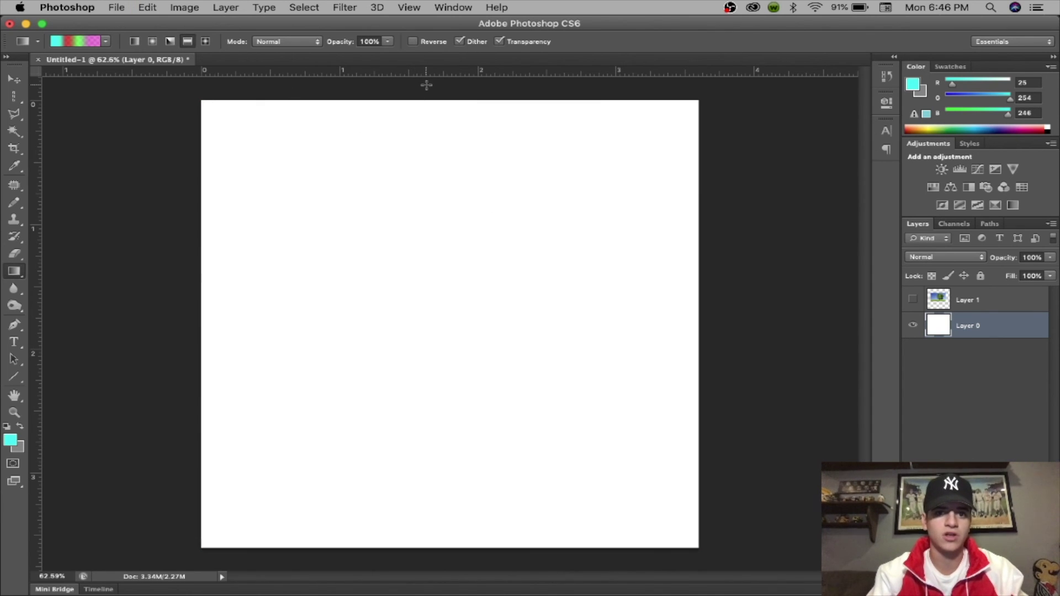
# Try a reflected gradient down the canvas and a diamond gradient across it, undoing each one.
pyautogui.moveTo(427, 85); pyautogui.dragTo(511, 479)
pyautogui.press('super+z')
pyautogui.click(206, 42)
pyautogui.moveTo(141, 356); pyautogui.dragTo(851, 414)
pyautogui.press('super+z')
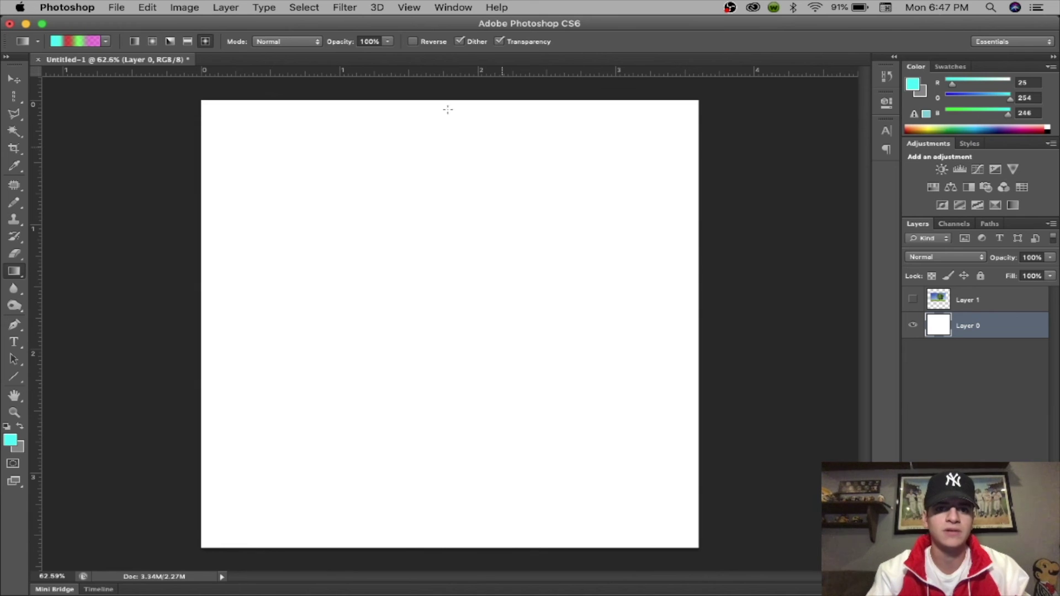
# Open the Gradient tool's opacity setting for adjustment.
pyautogui.click(389, 42)
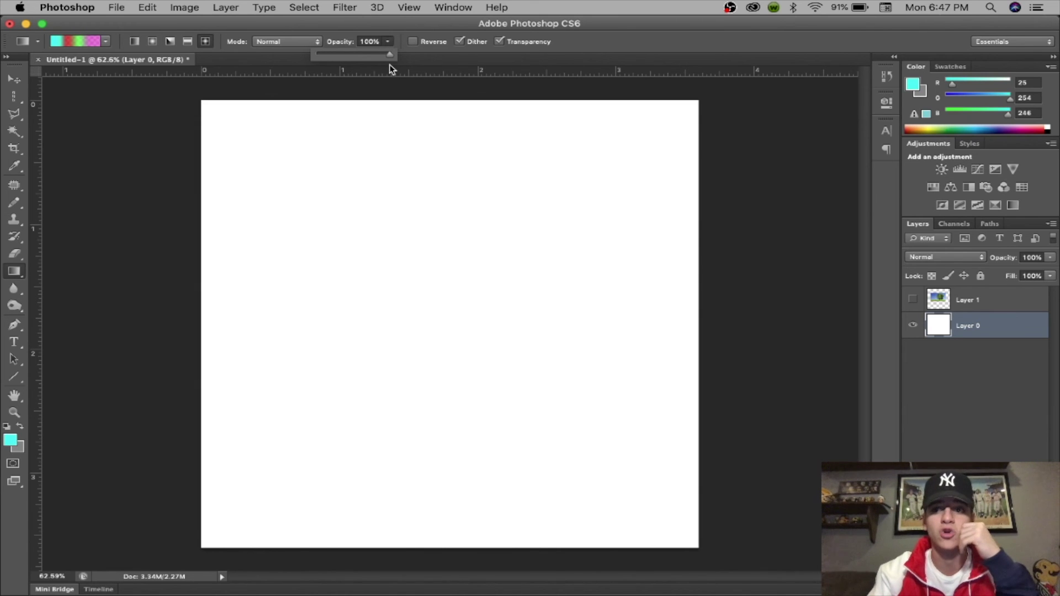